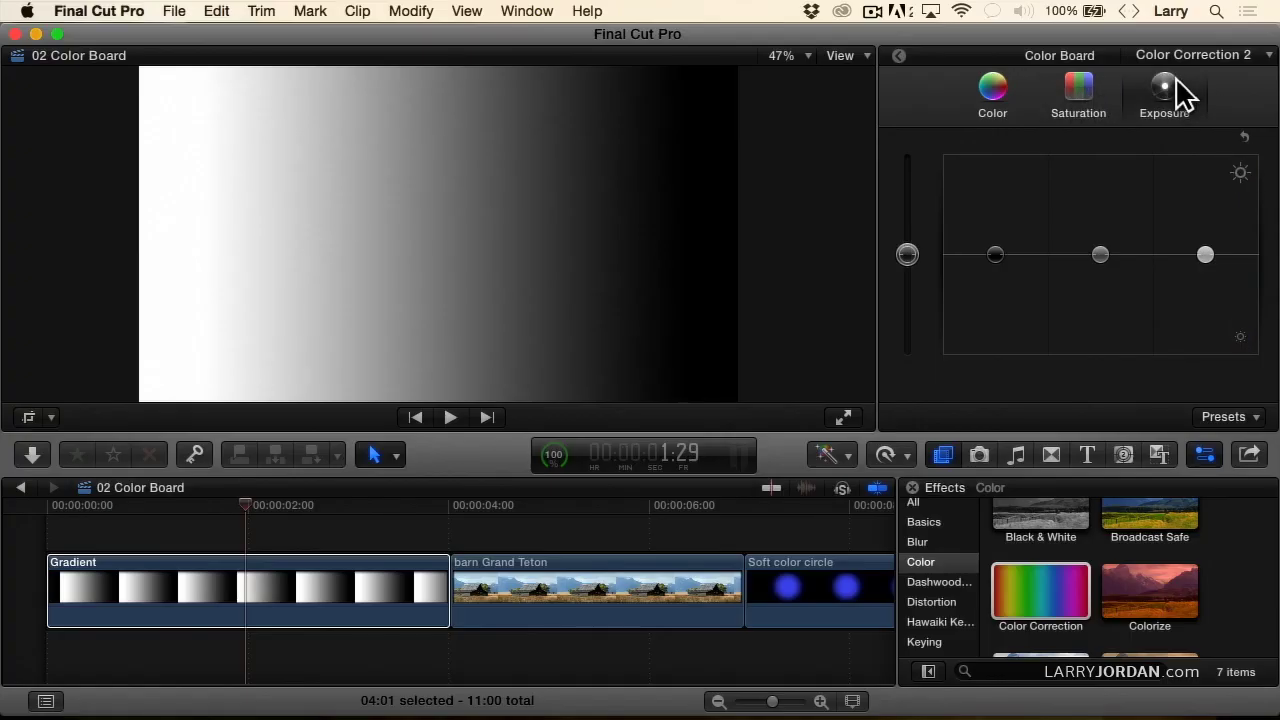
Open Video Scopes with Cmd+7 and switch the scope layout to a single Luma waveform.
key(super+7)
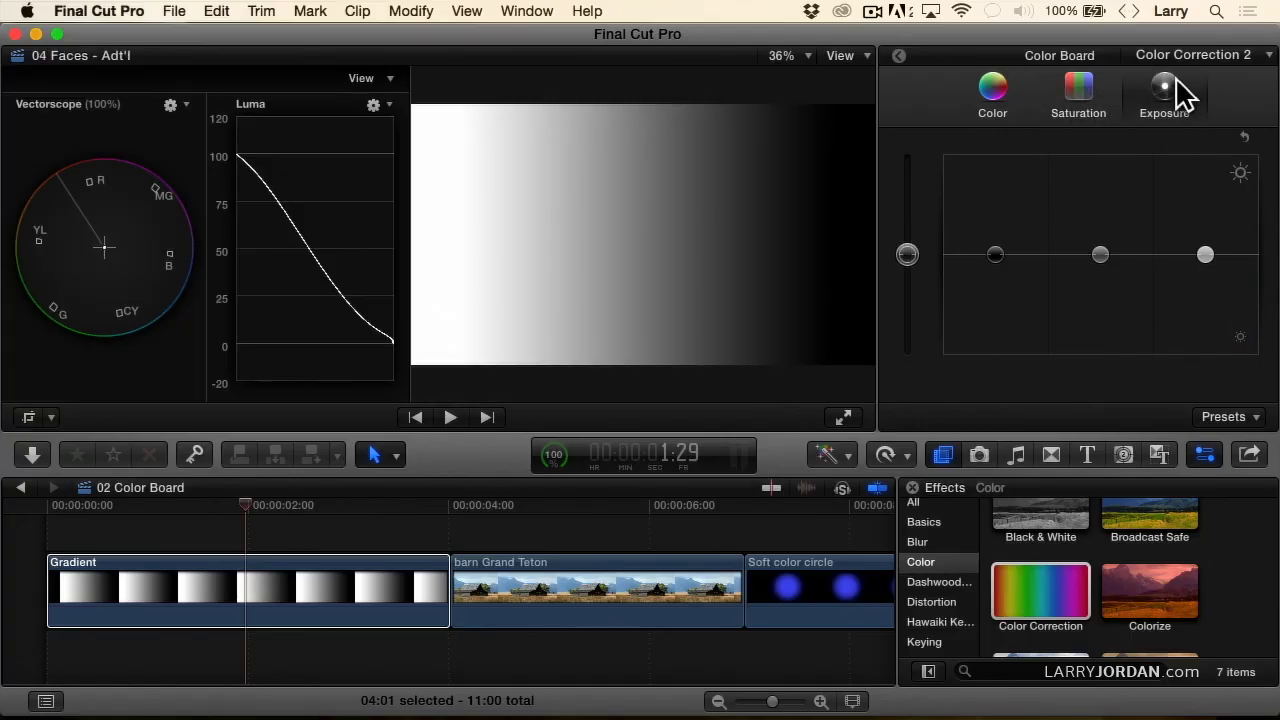
click(372, 80)
click(323, 150)
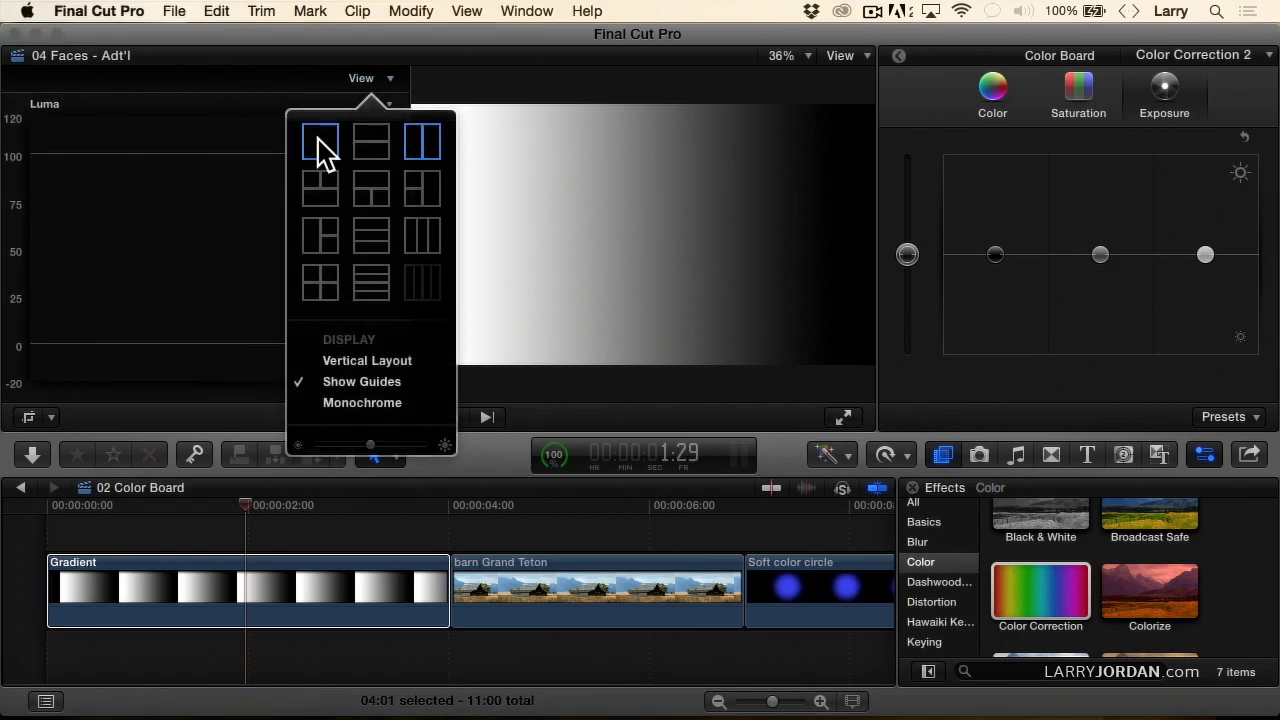
click(434, 197)
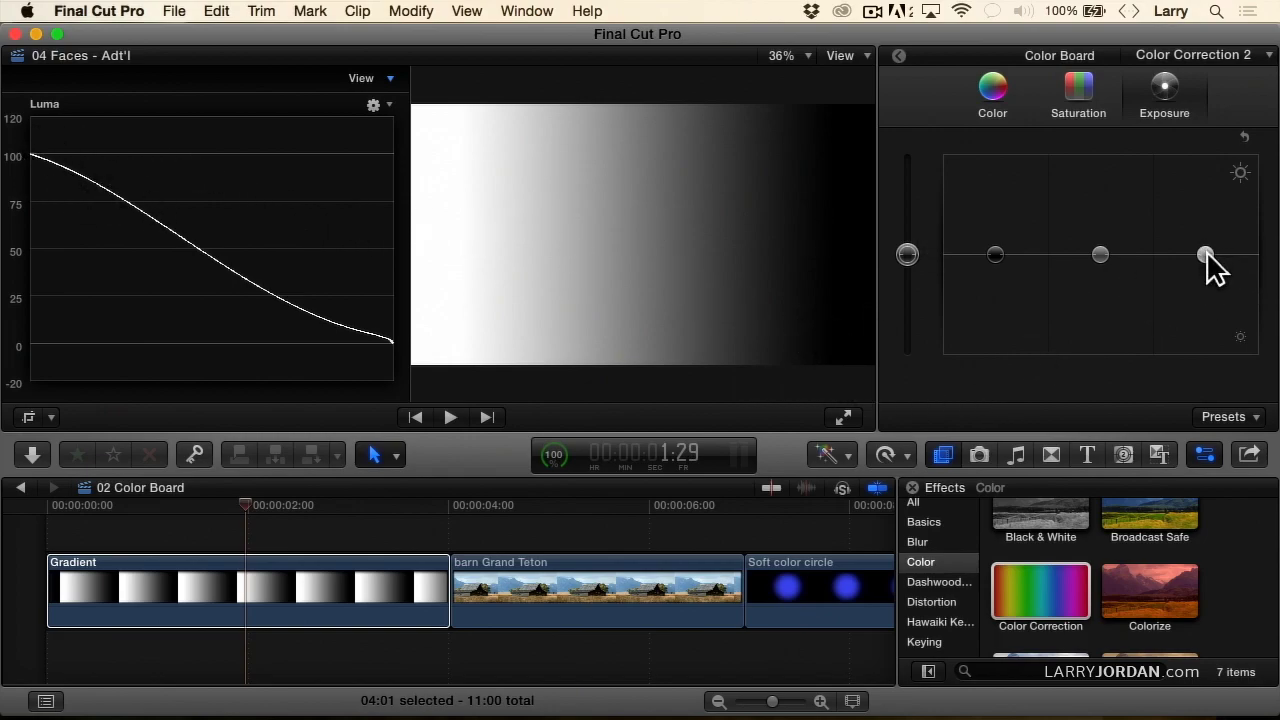
Raise the gradient's Highlights to about 22% and 19%, then bring them back to about -1%.
drag(1206, 255, 1207, 233)
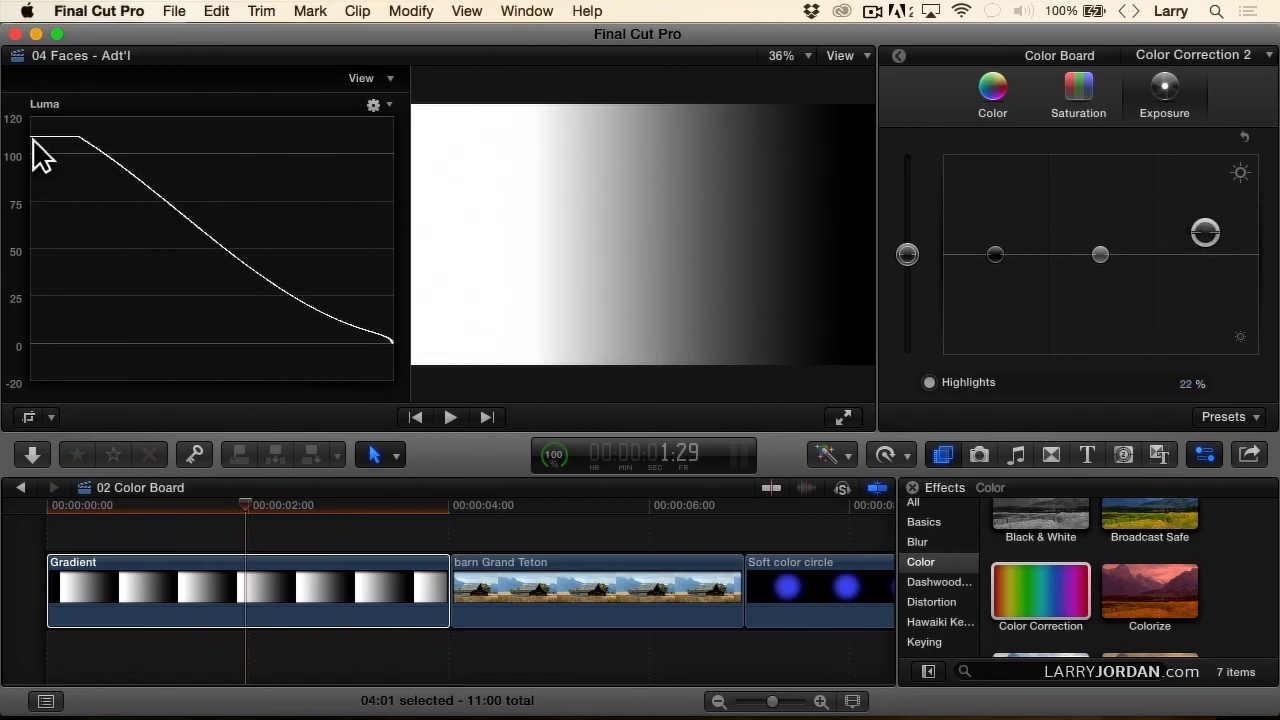
click(1043, 214)
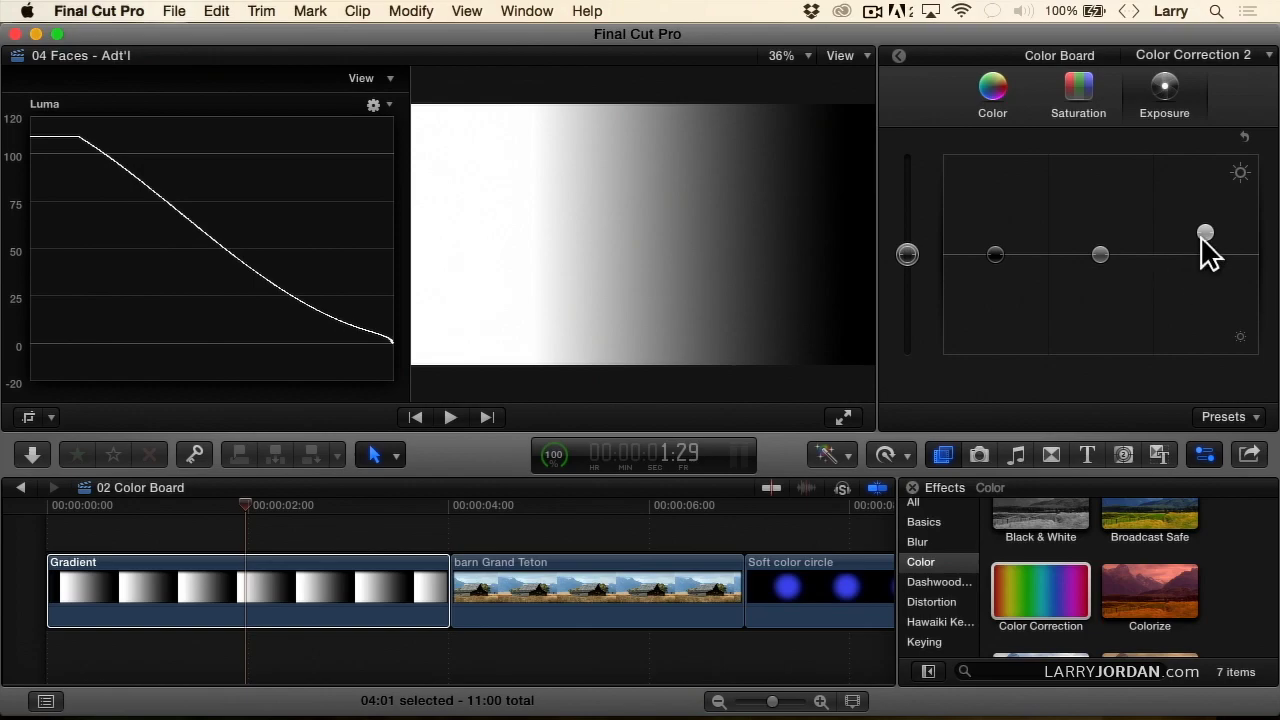
mouse_move(1204, 228)
mouse_down()
mouse_move(1200, 206)
mouse_move(1200, 246)
mouse_up()
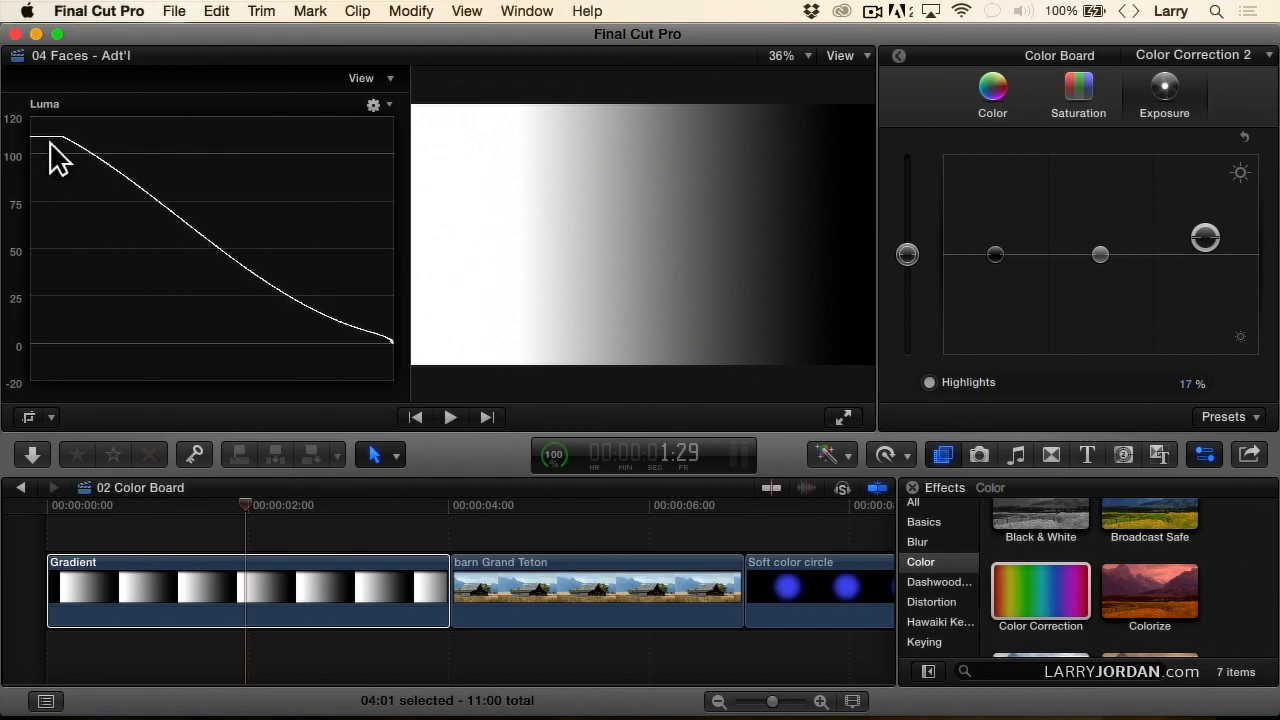
click(1205, 240)
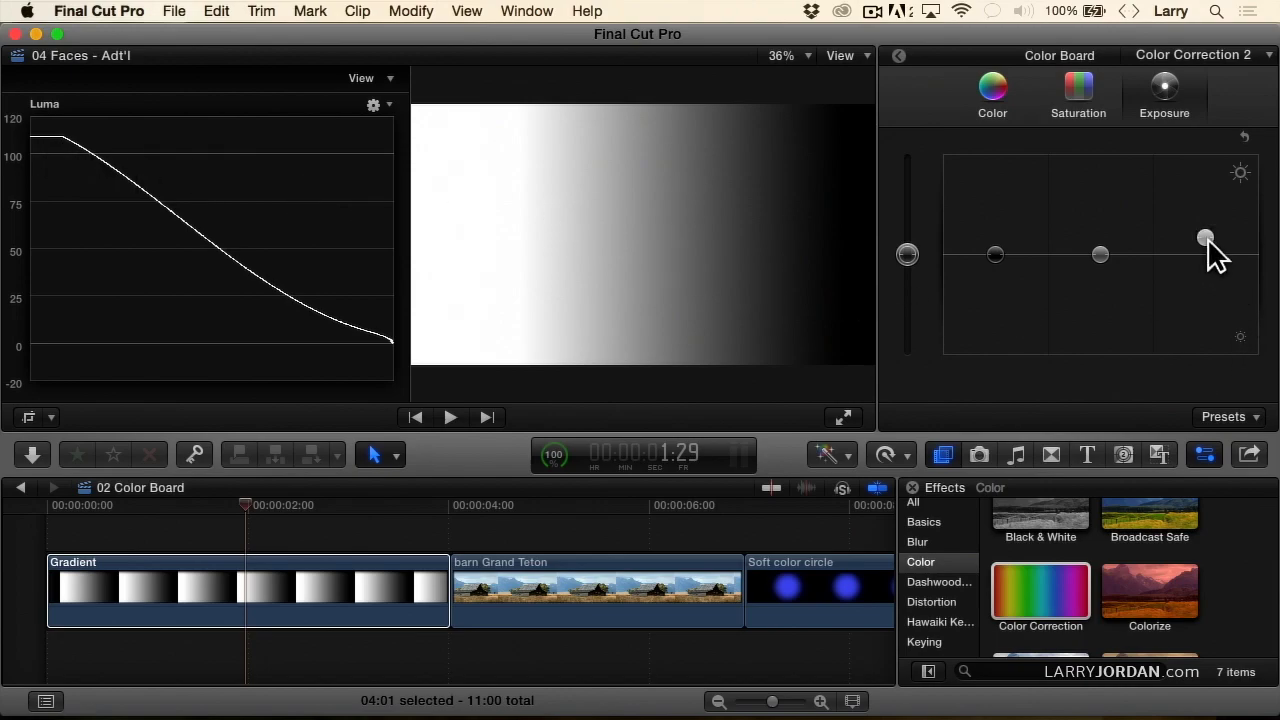
drag(1207, 240, 1212, 278)
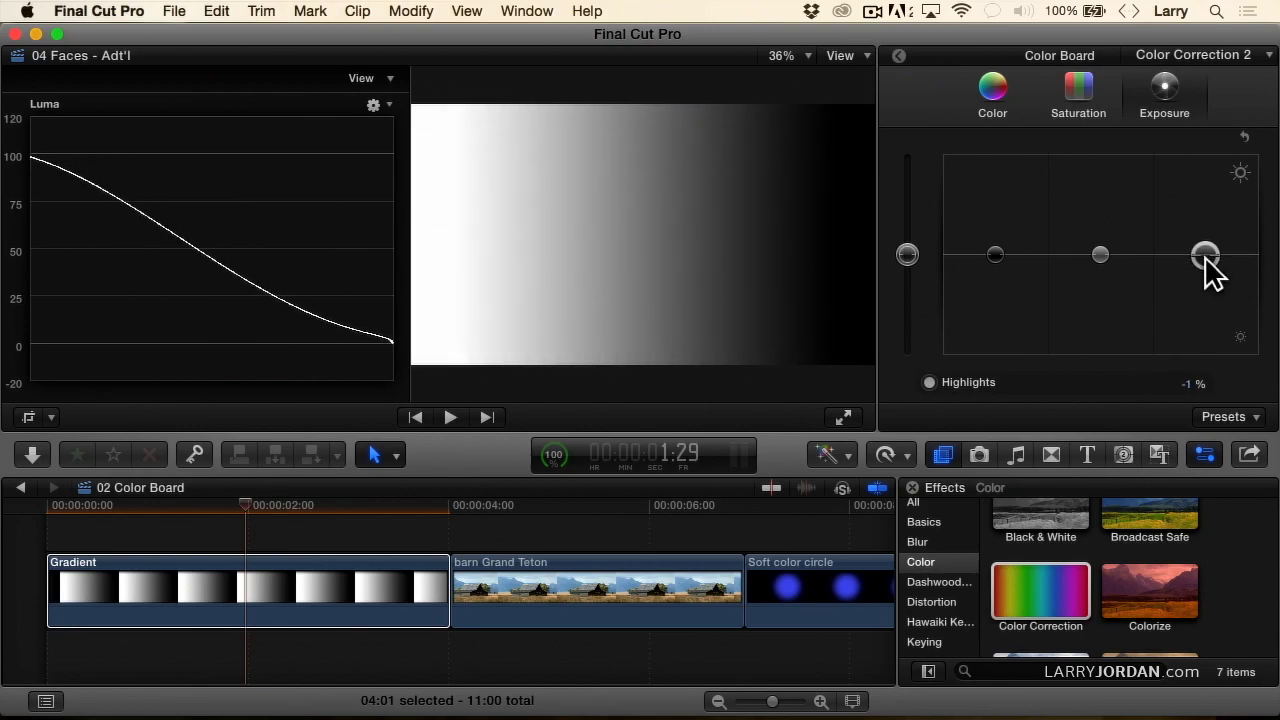
mouse_move(1207, 262)
mouse_down()
mouse_move(1206, 236)
mouse_move(1206, 304)
mouse_move(1212, 250)
mouse_move(1219, 278)
mouse_up()
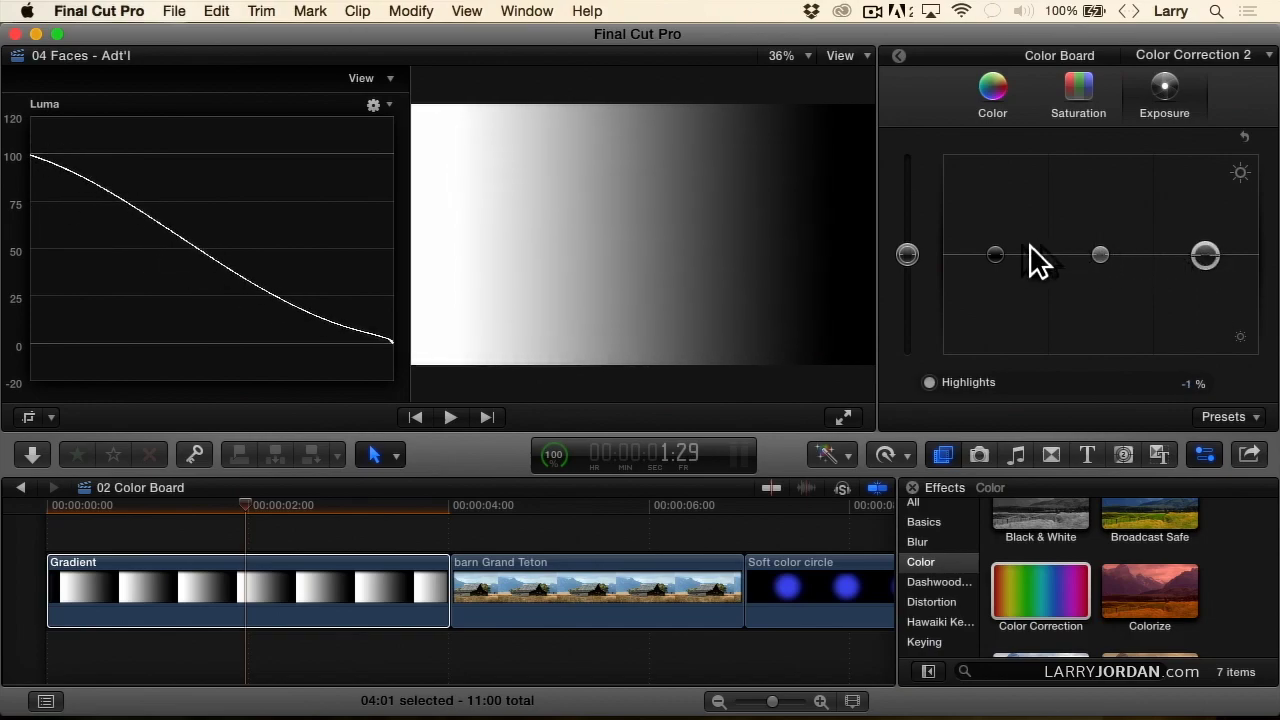
mouse_move(997, 251)
mouse_down()
mouse_move(995, 206)
mouse_move(996, 303)
mouse_move(1006, 214)
mouse_move(1003, 286)
mouse_move(1010, 232)
mouse_move(1016, 262)
mouse_up()
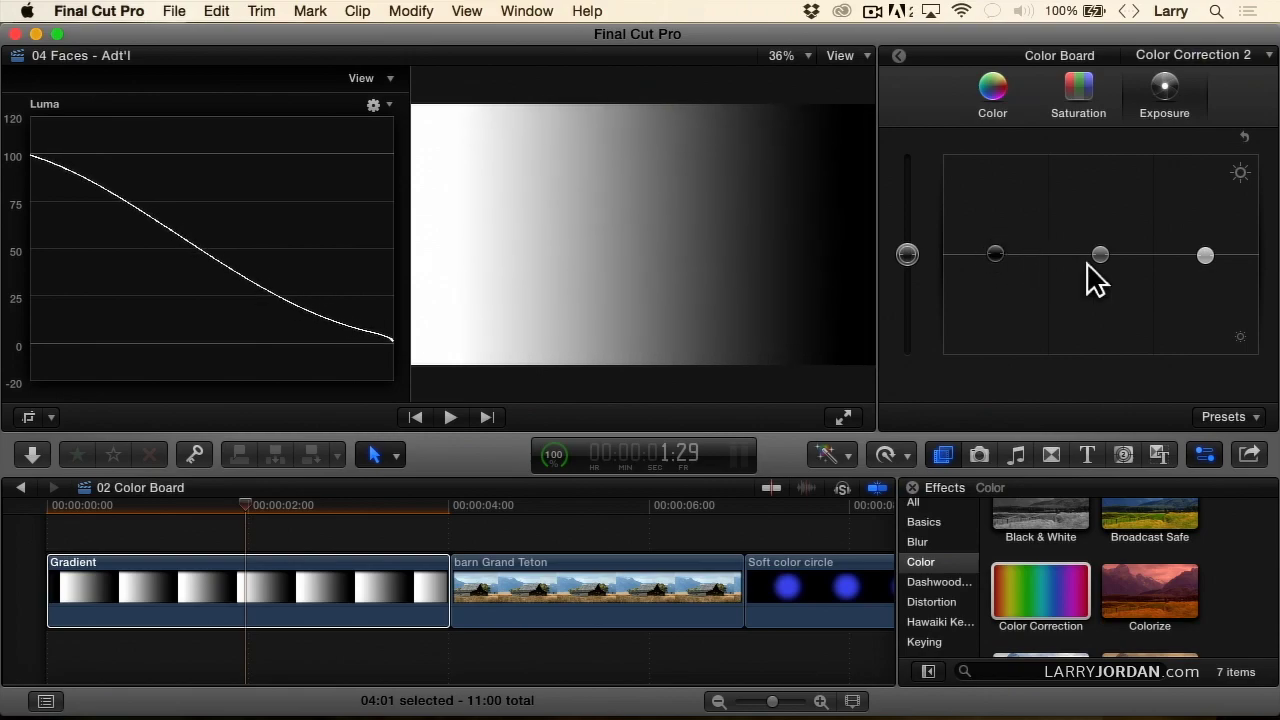
Lower the gradient clip's Midtones exposure to about -31%.
drag(1100, 257, 1100, 286)
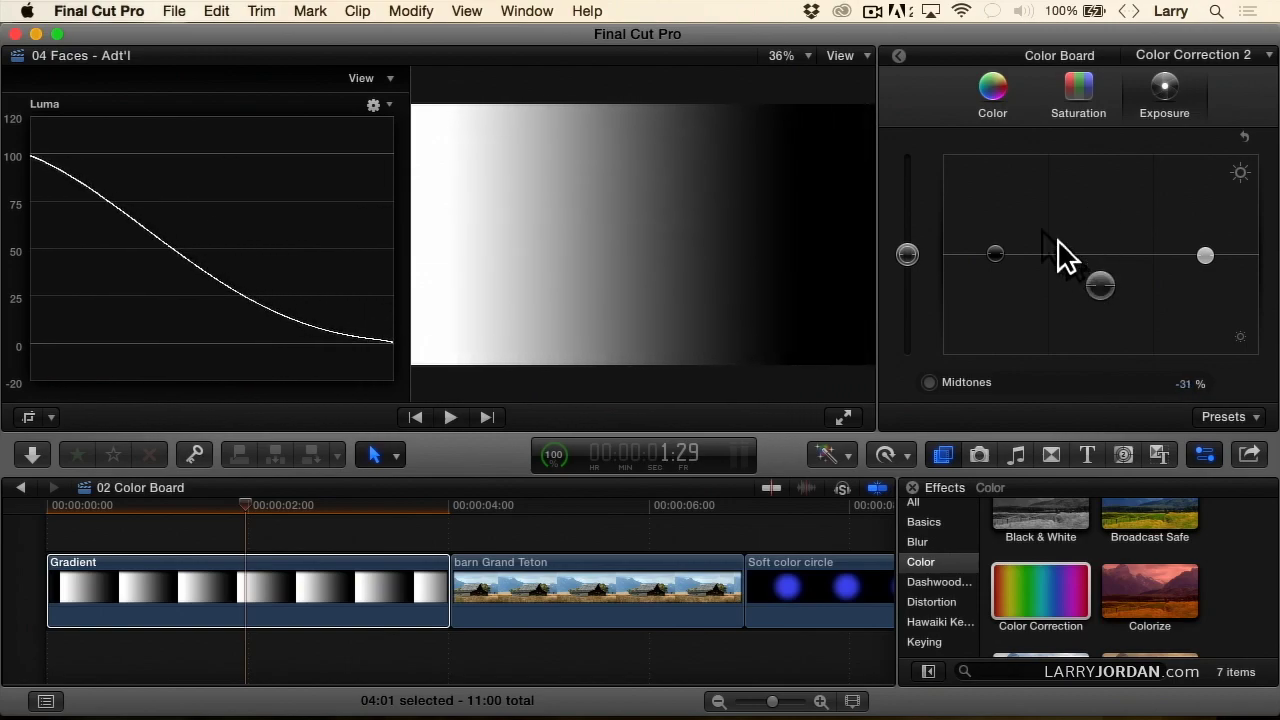
Reset Exposure, try a -29% Global darkening, then reset the gradient's exposure to neutral.
click(1245, 137)
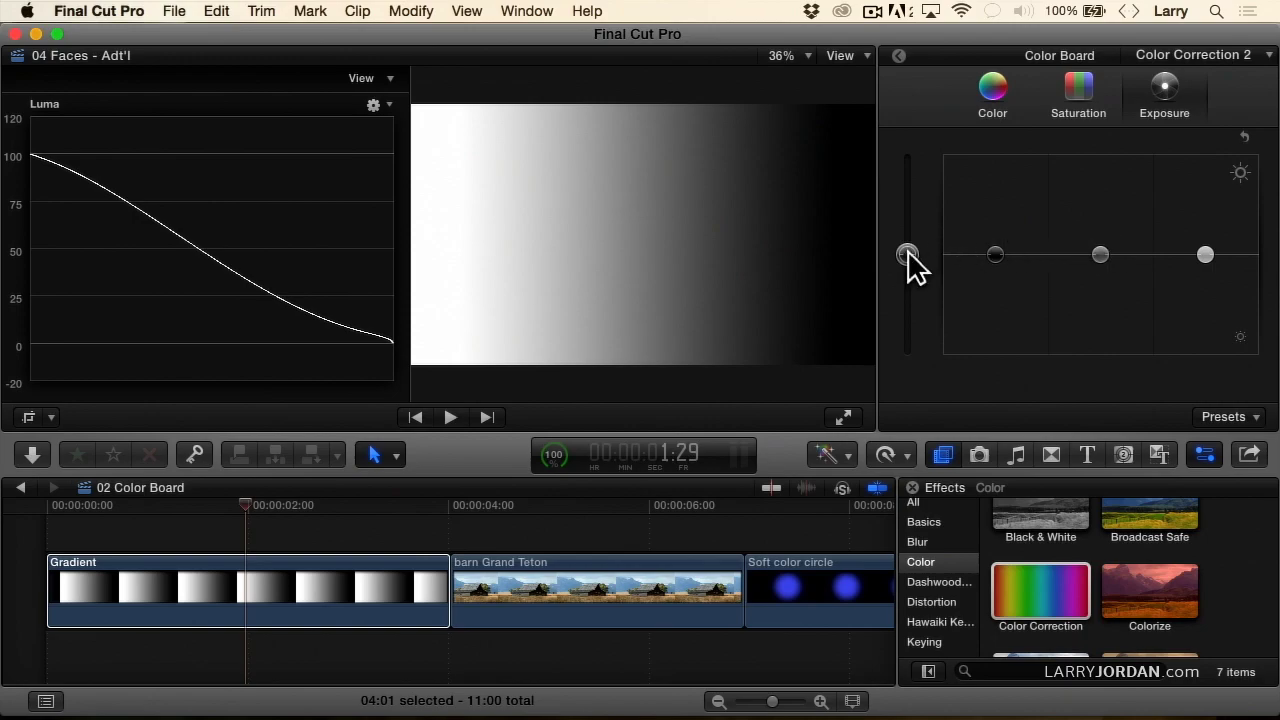
mouse_move(907, 256)
mouse_down()
mouse_move(908, 214)
mouse_move(894, 292)
mouse_move(903, 215)
mouse_move(894, 292)
mouse_move(905, 240)
mouse_move(894, 280)
mouse_move(898, 252)
mouse_up()
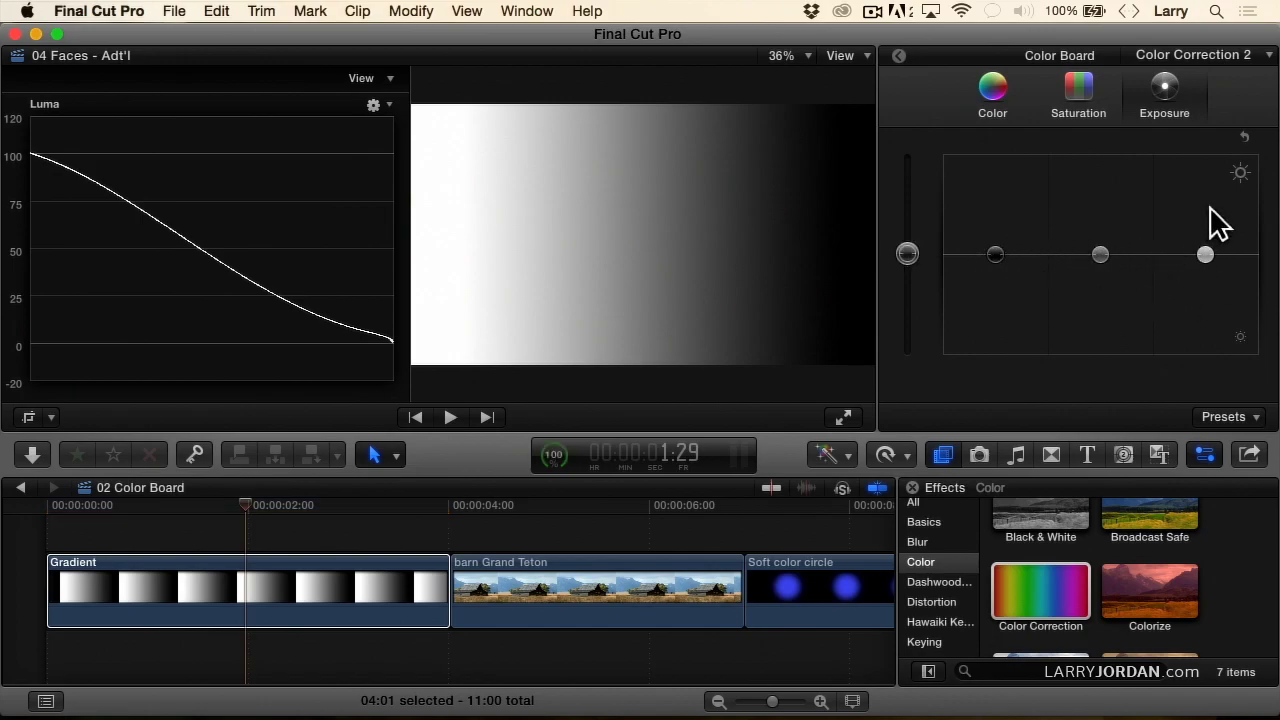
click(1243, 137)
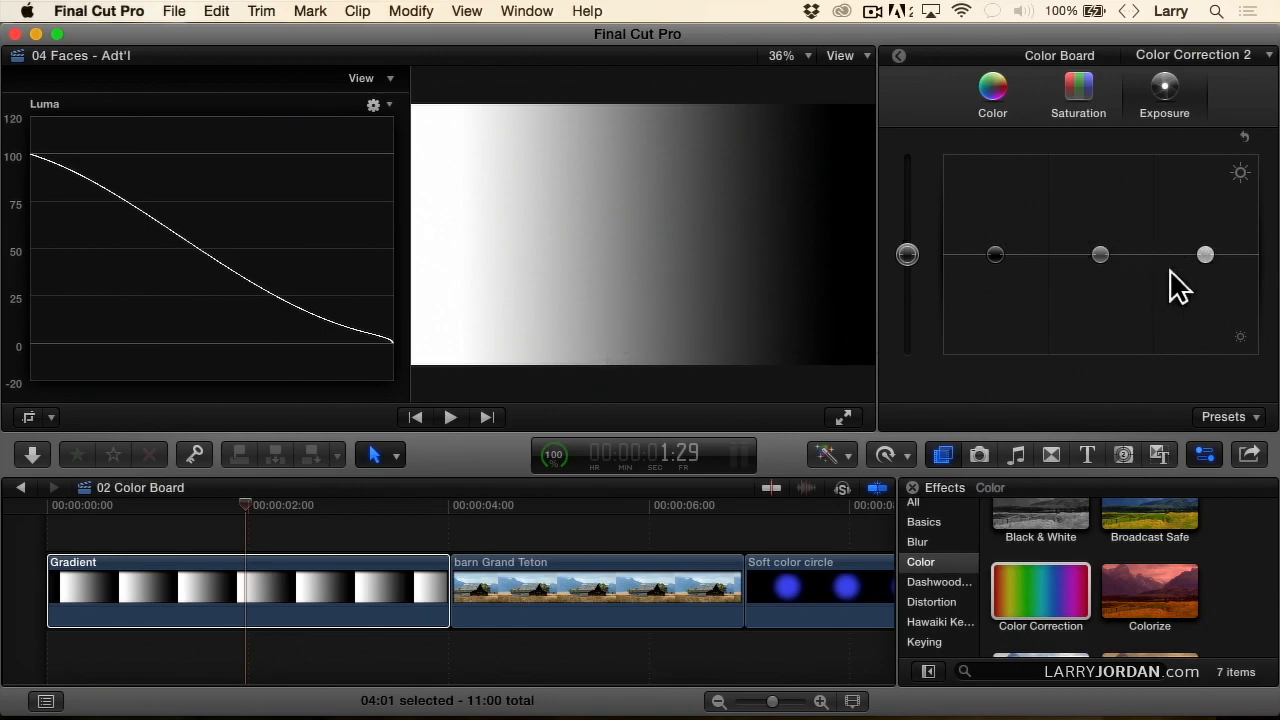
click(993, 95)
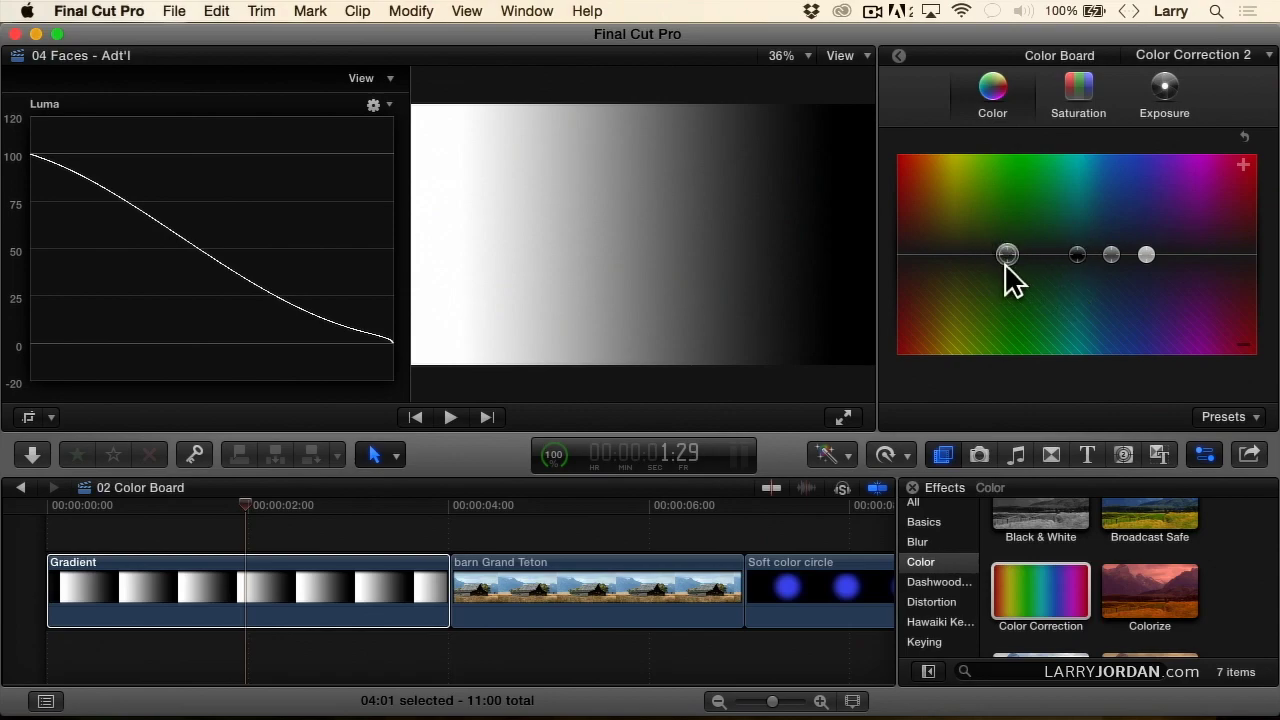
Move the playhead into the barn Grand Teton clip.
click(637, 505)
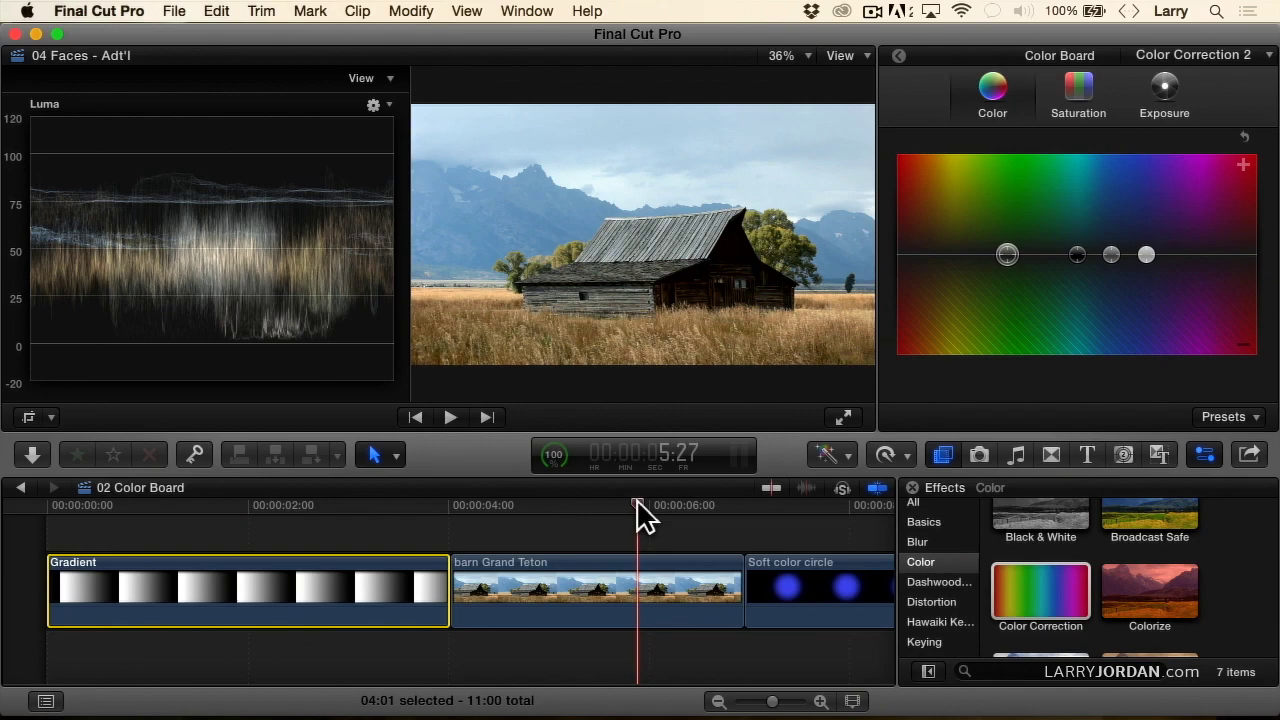
Apply Color Correction to the barn Grand Teton clip at 5:14 and show its Exposure controls.
click(597, 507)
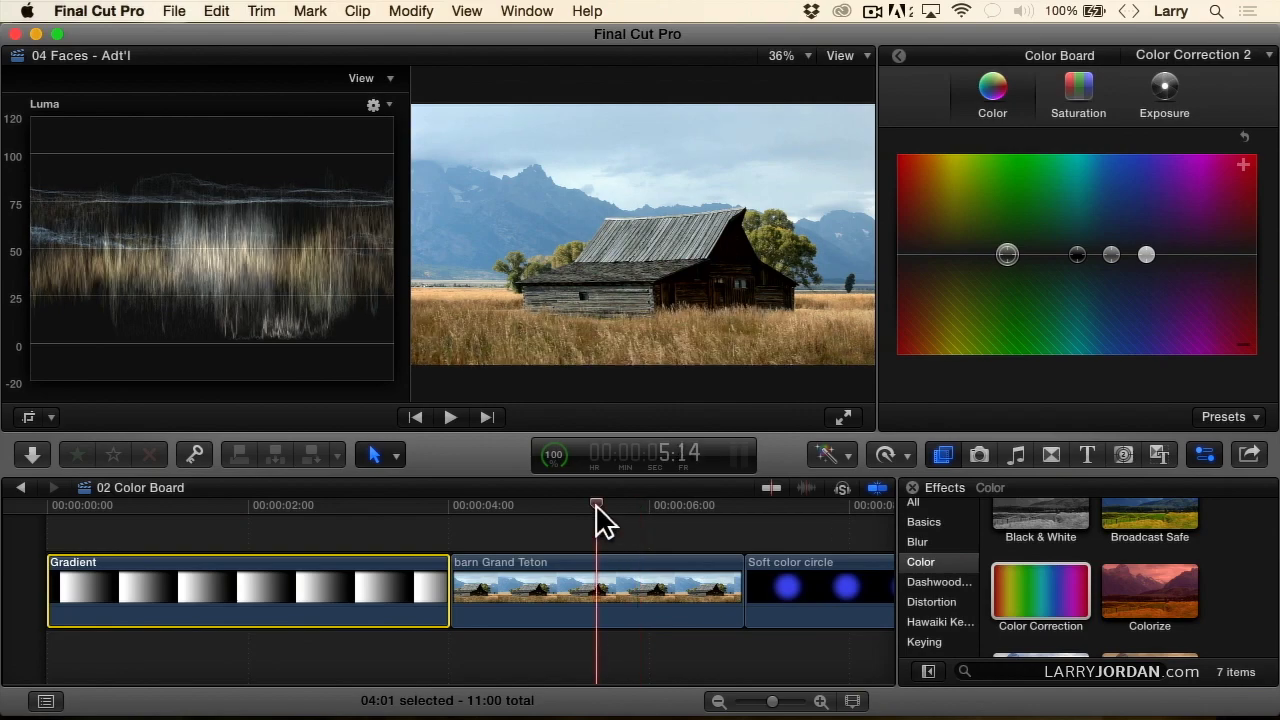
click(605, 590)
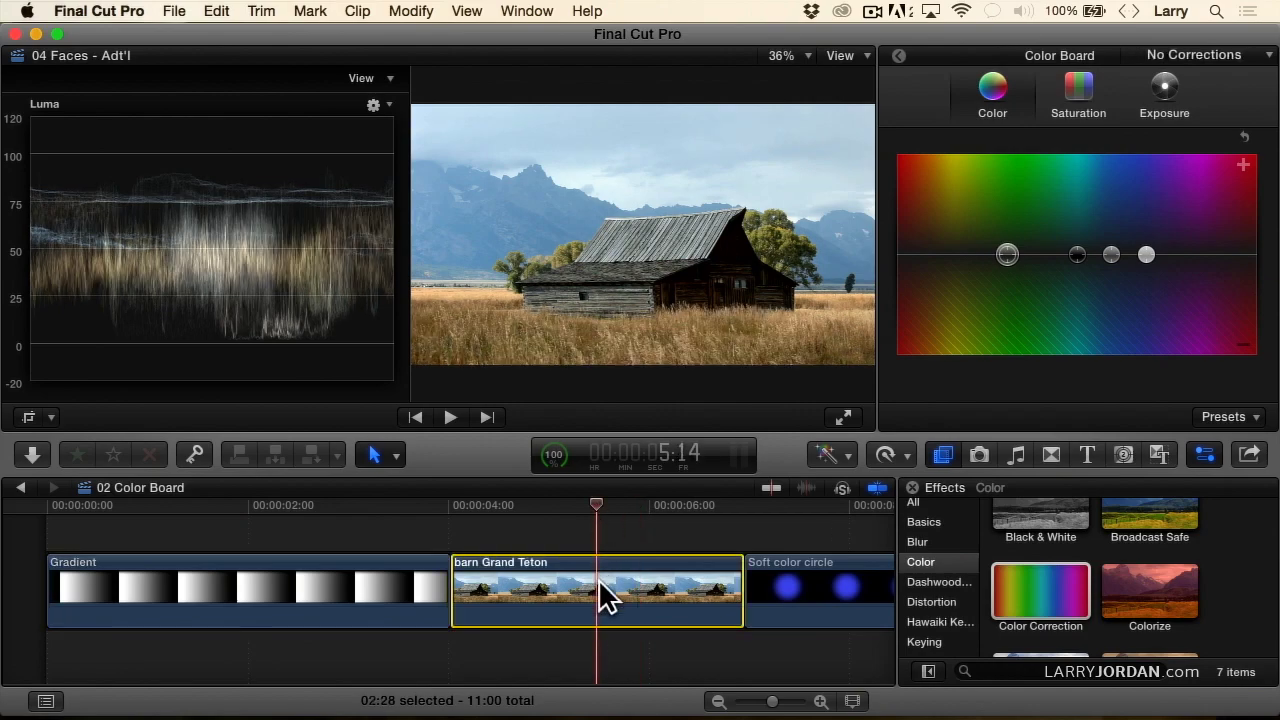
click(896, 52)
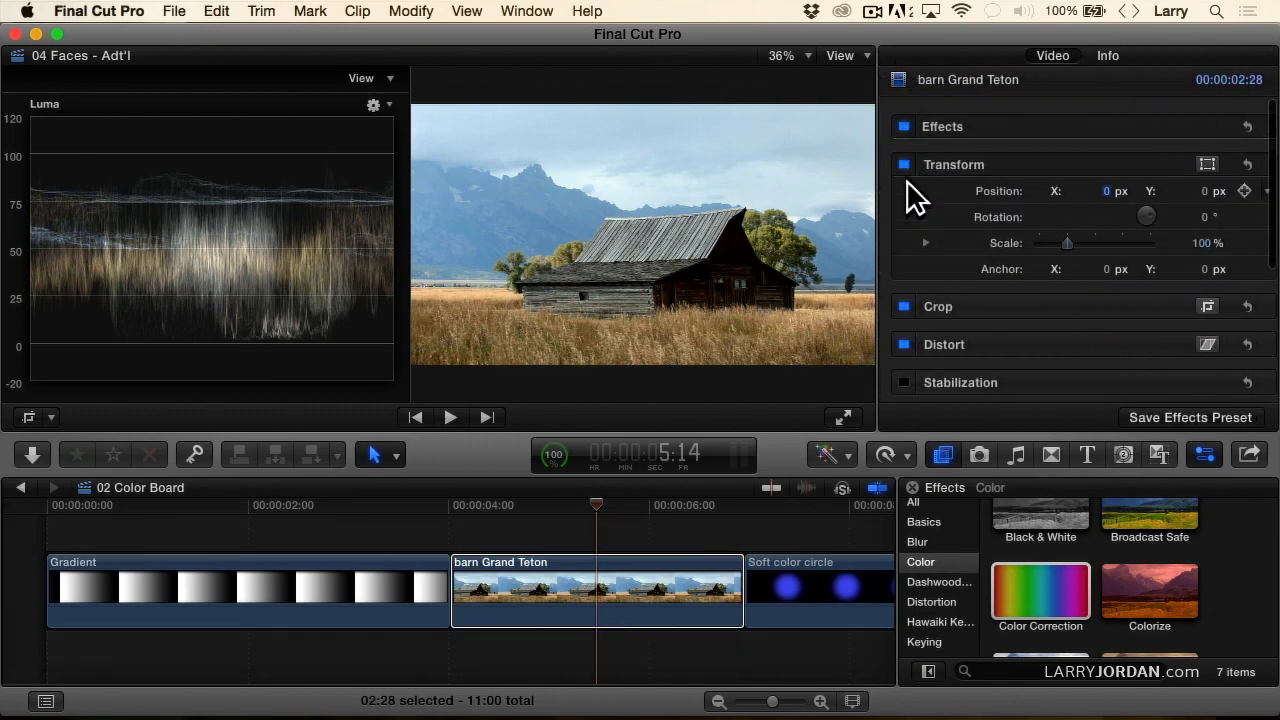
click(1170, 165)
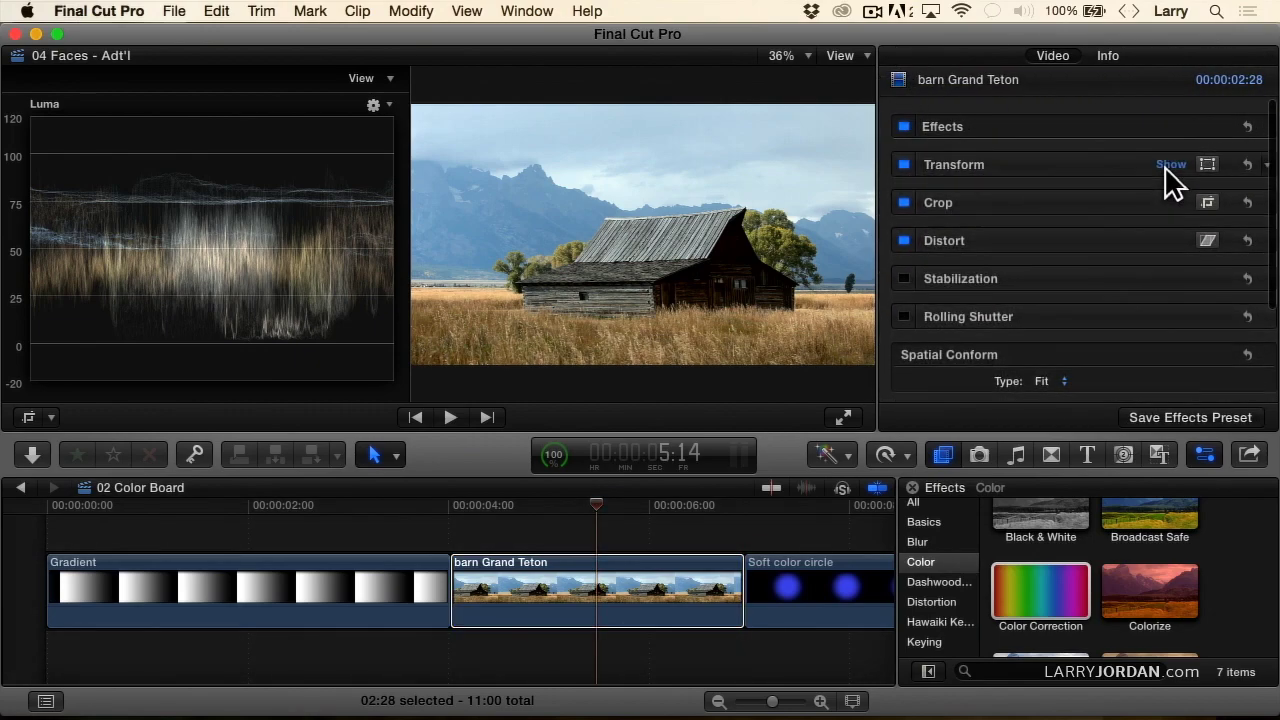
drag(1062, 592, 663, 591)
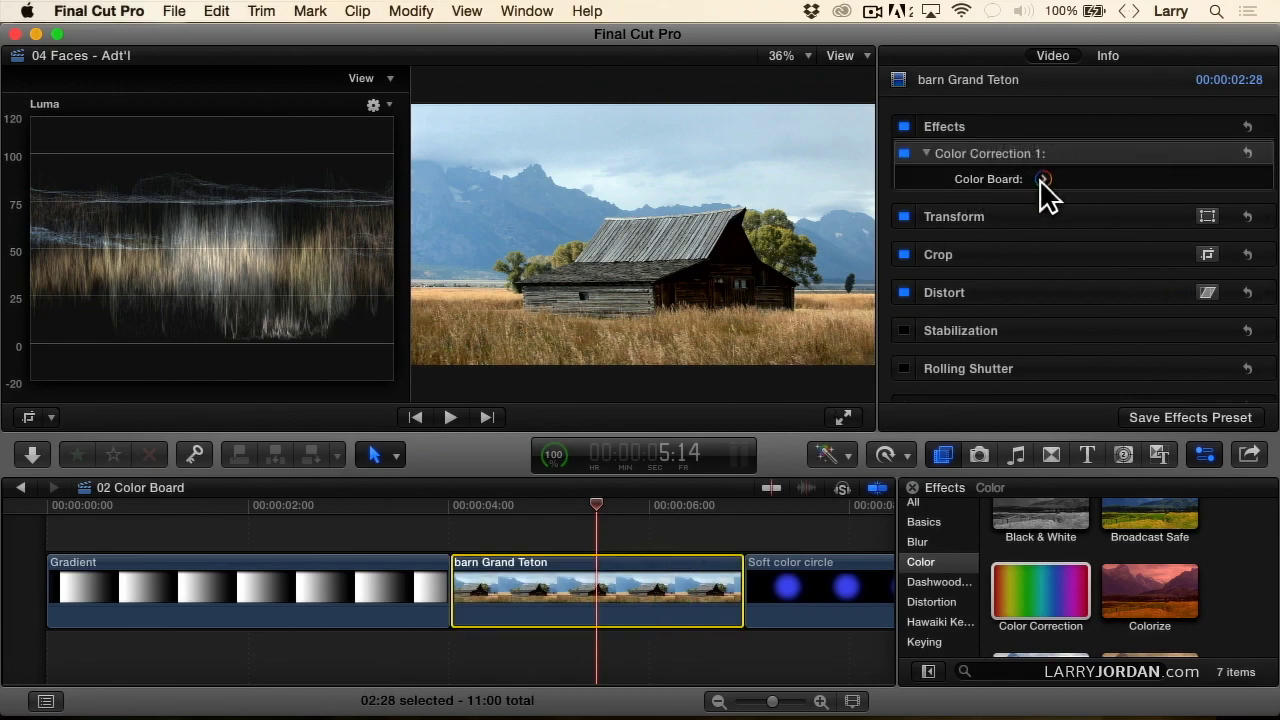
click(1043, 178)
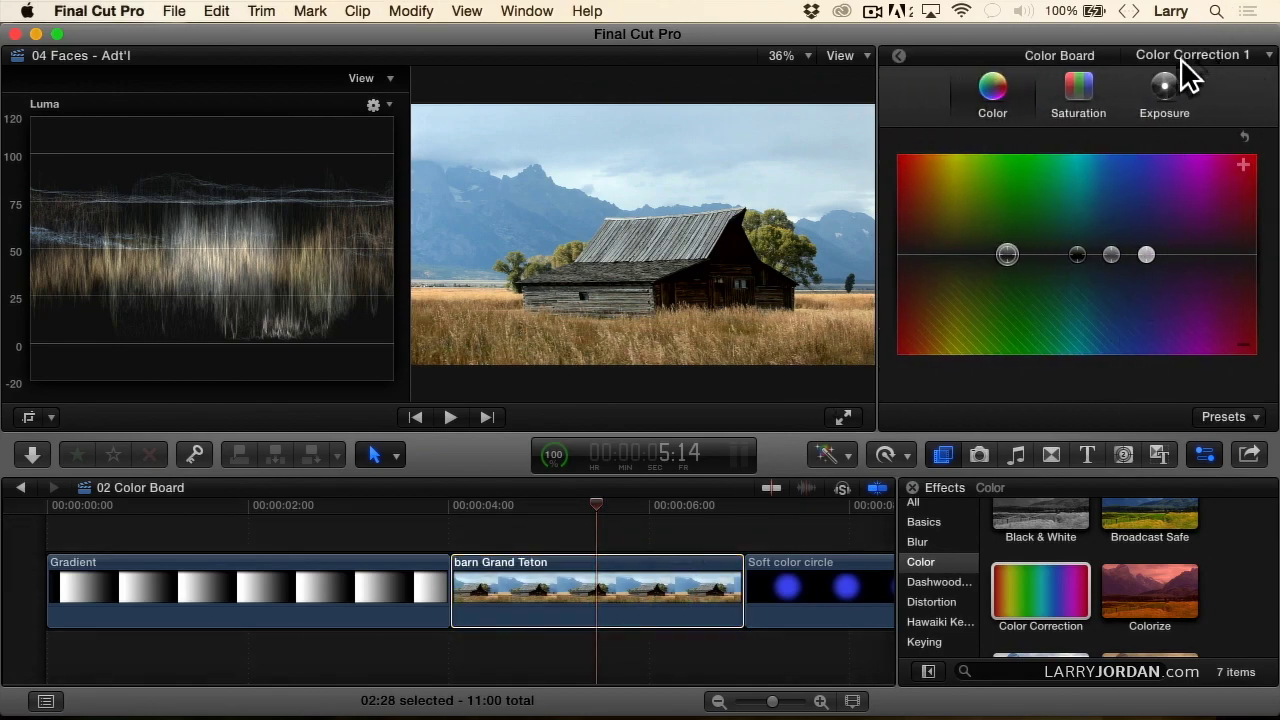
click(1168, 92)
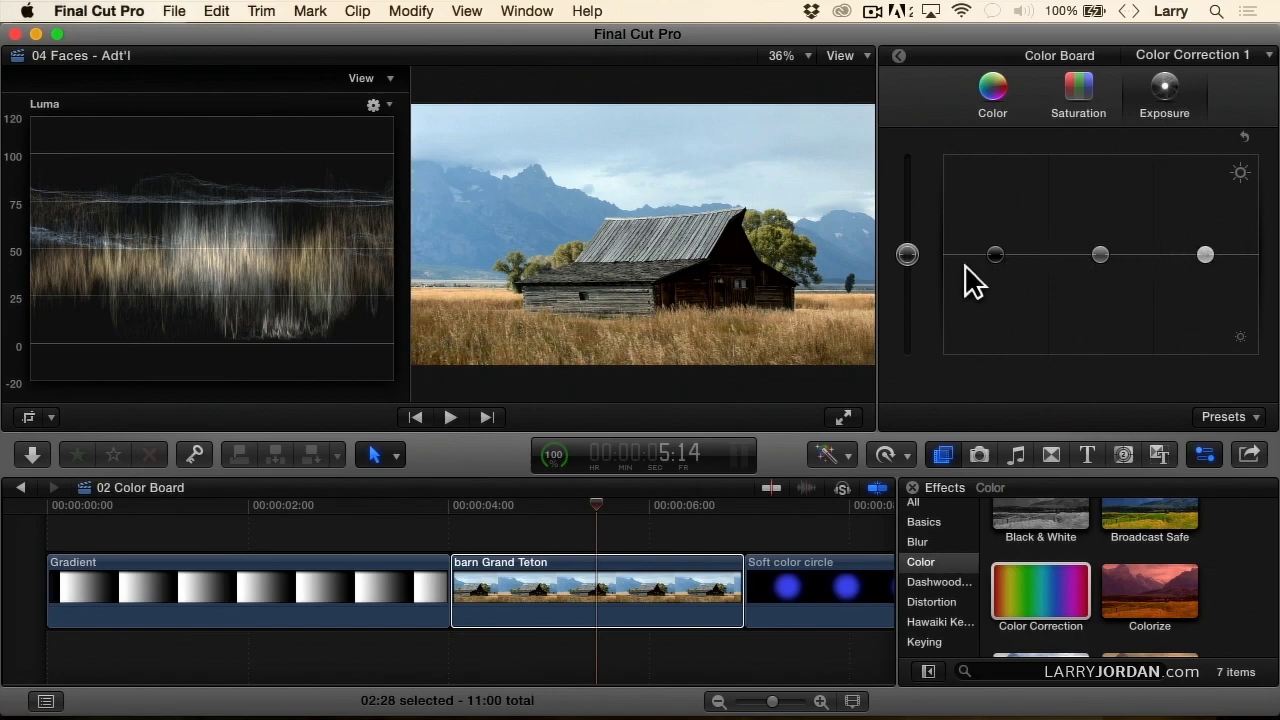
Try darker barn shadows down to -24%, ending with Shadows at about -10%.
drag(996, 252, 996, 271)
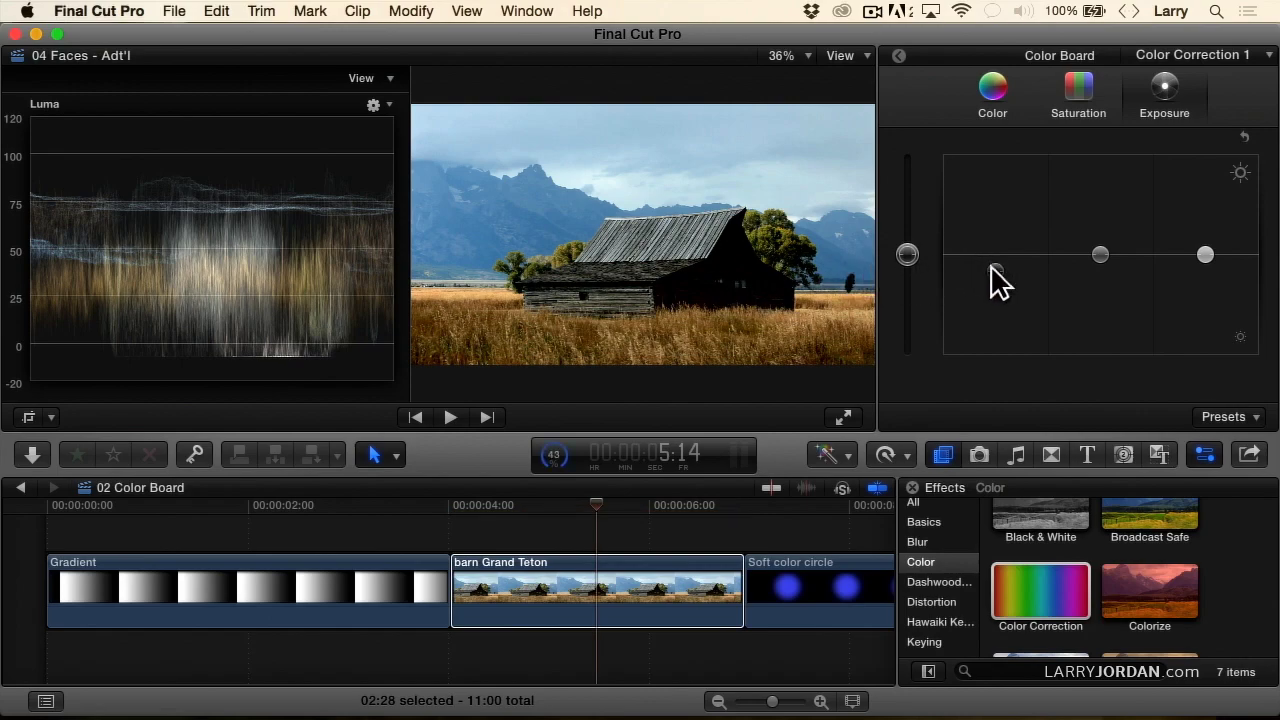
drag(993, 270, 993, 256)
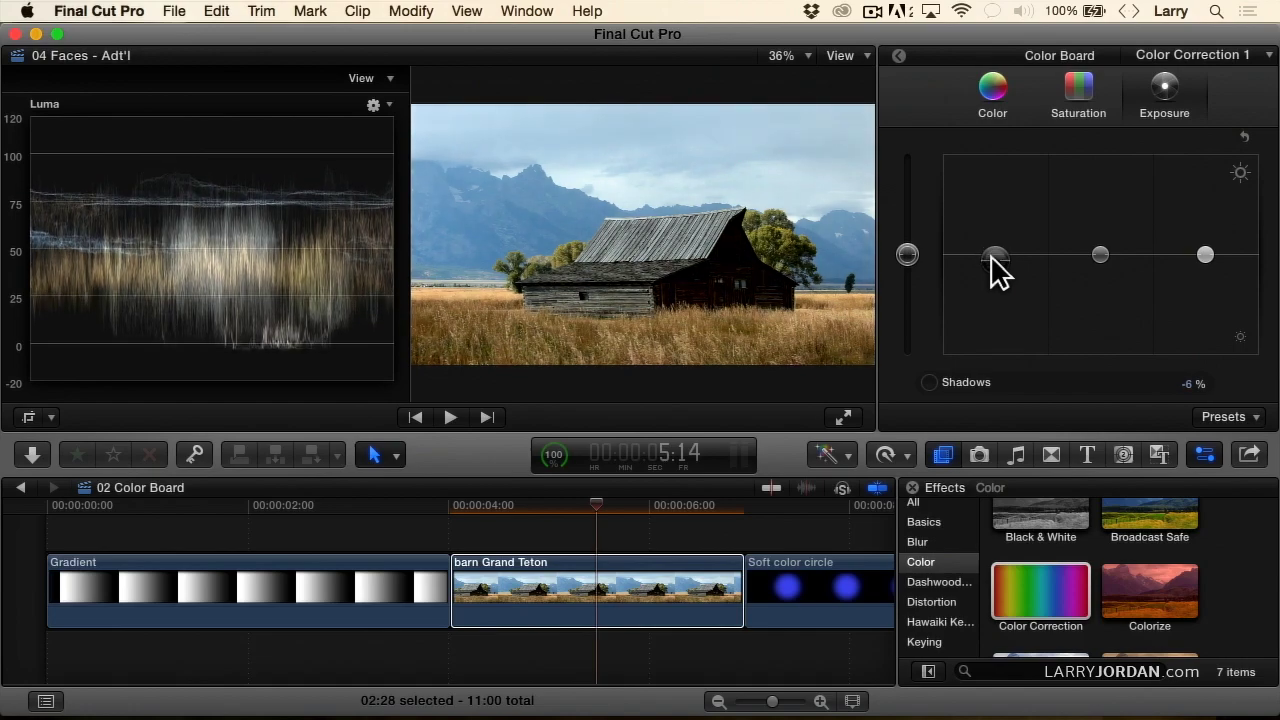
drag(997, 270, 998, 288)
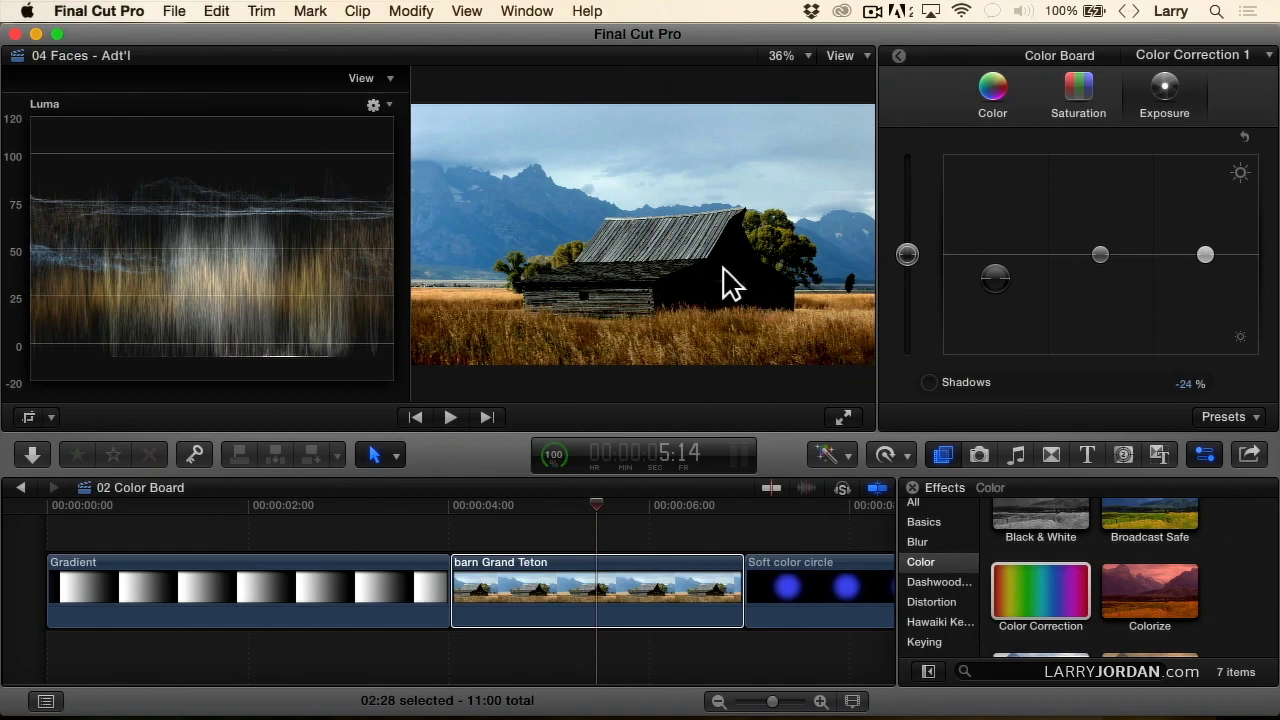
drag(1000, 280, 1000, 261)
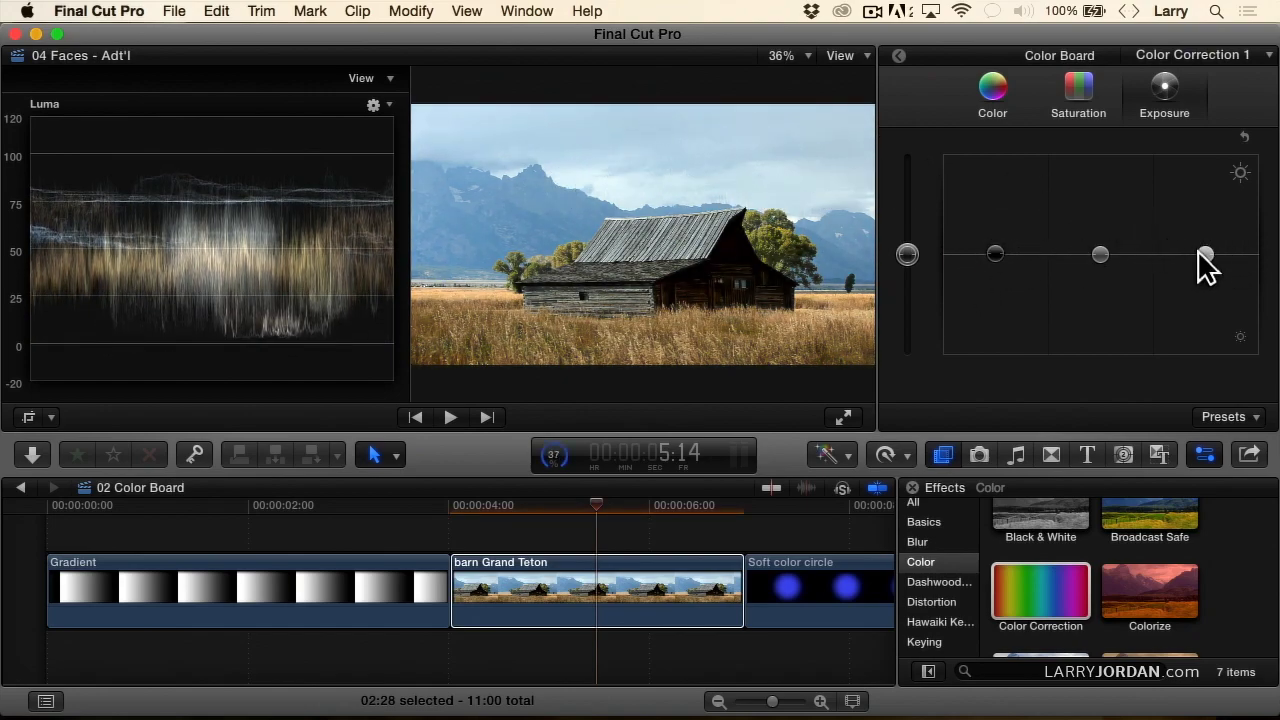
Push the barn's Highlights to about 64% and Shadows to -29%, then reset Exposure to neutral.
drag(1199, 251, 1205, 201)
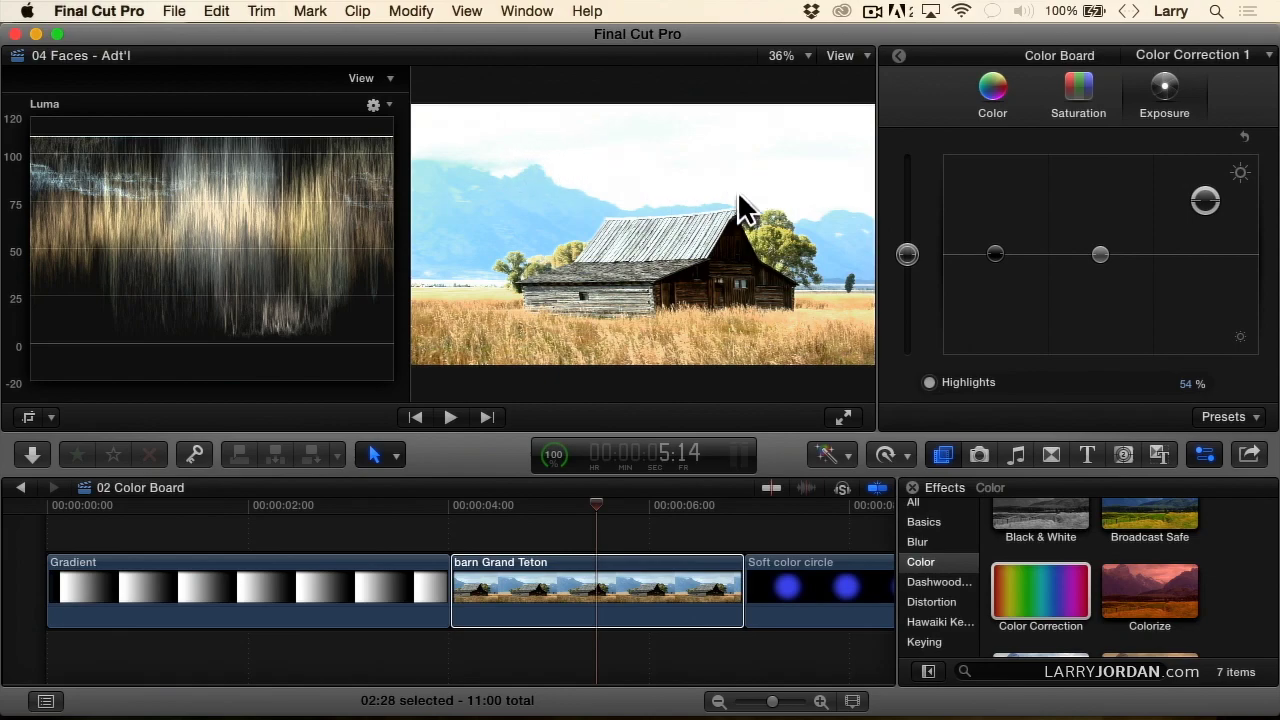
drag(997, 254, 997, 283)
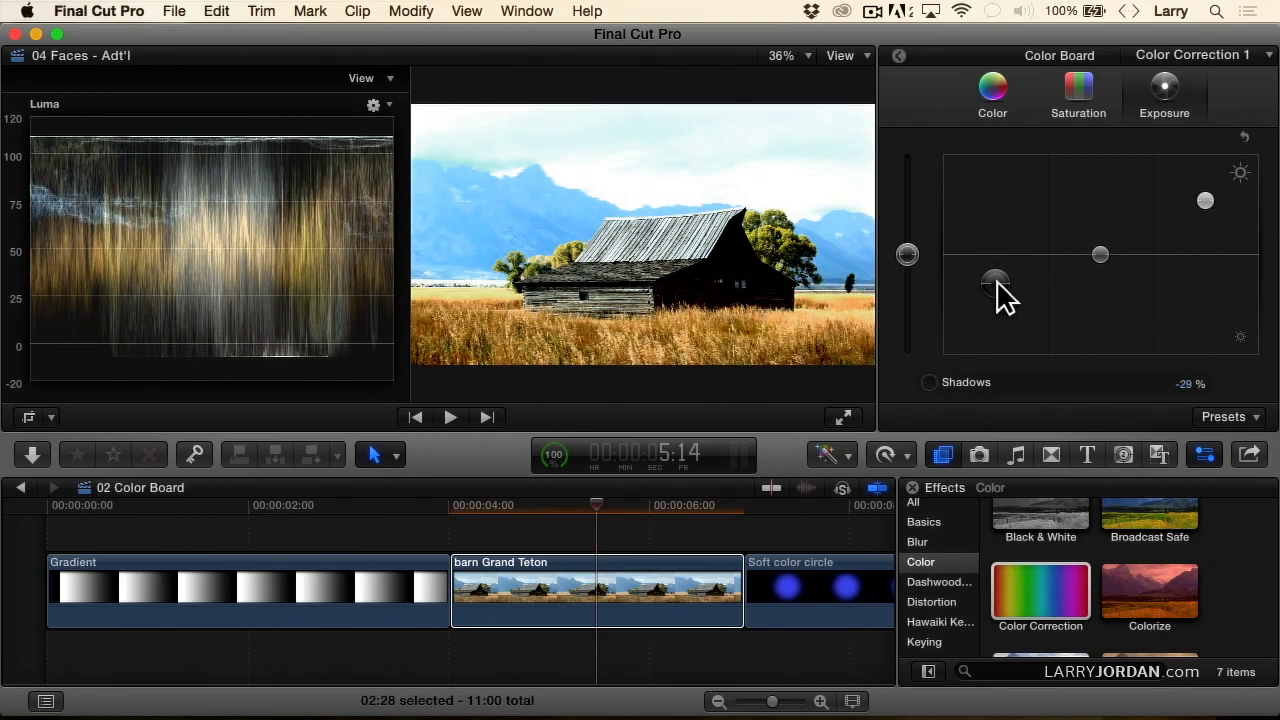
drag(1205, 201, 1204, 180)
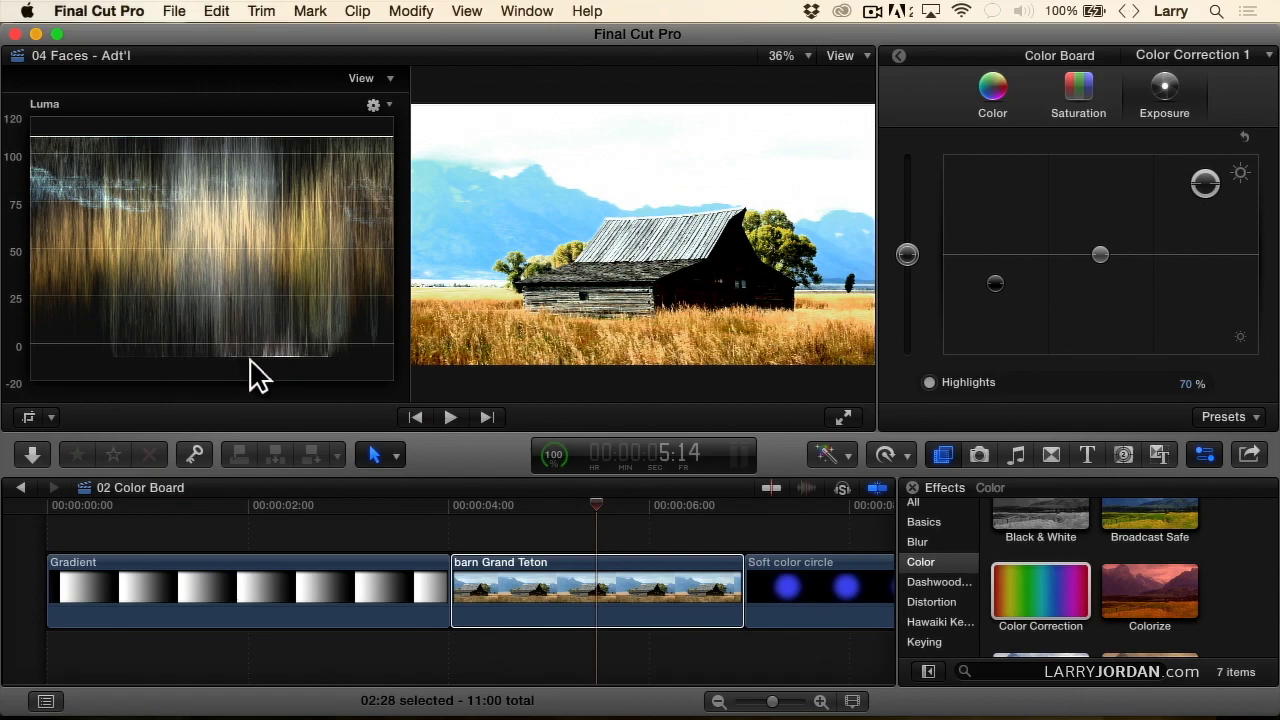
click(1244, 138)
Apply Color Correction to the Soft color circle clip and raise its Highlights to 8%.
click(820, 506)
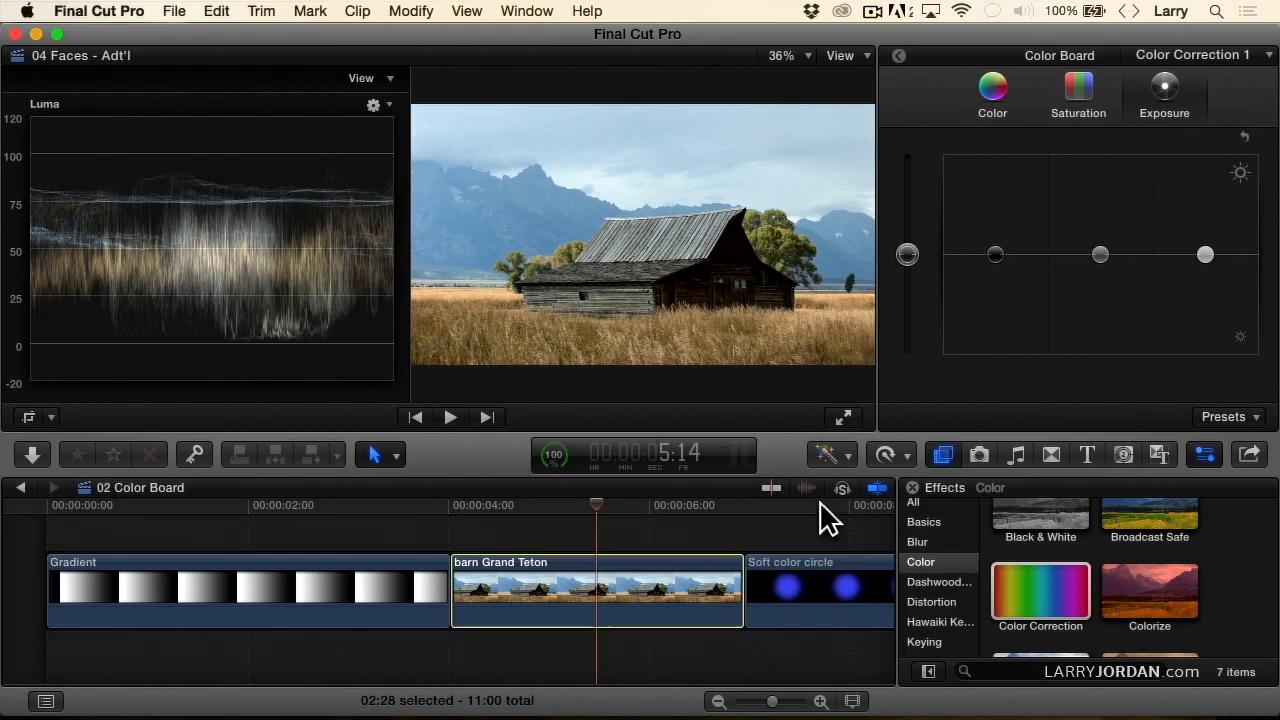
click(828, 507)
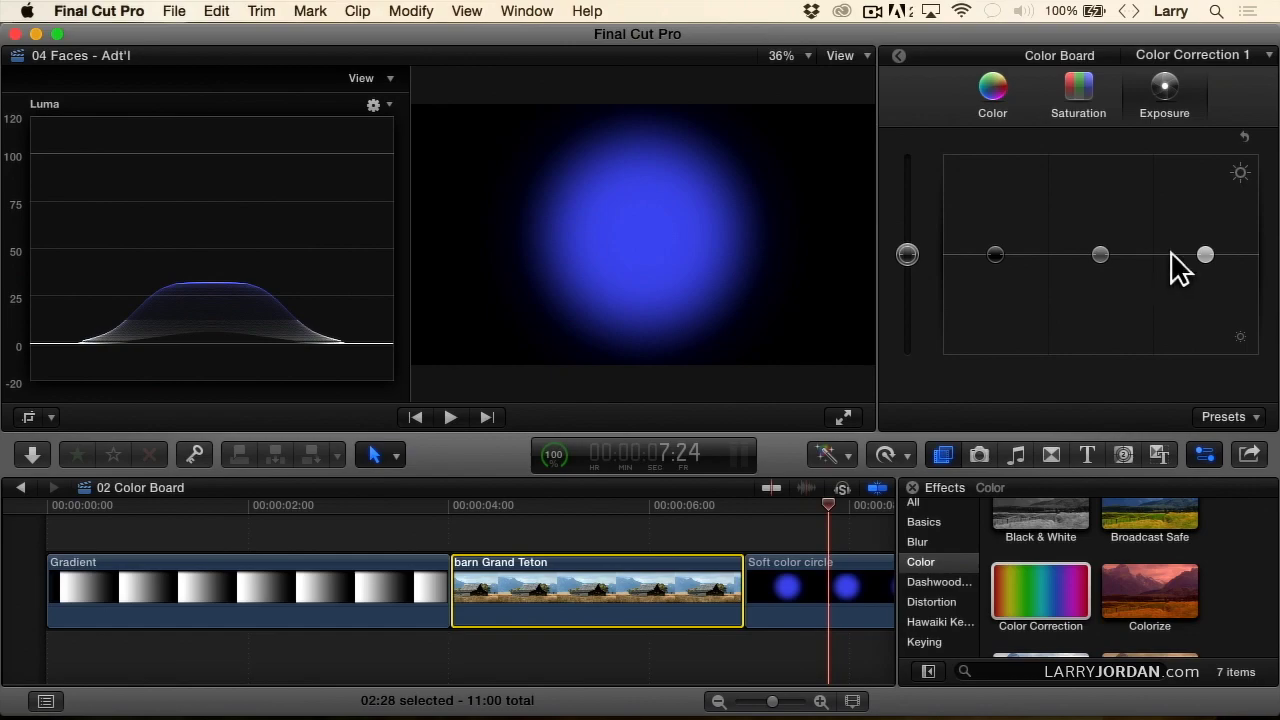
mouse_move(1206, 252)
mouse_down()
mouse_move(1203, 211)
mouse_move(1188, 232)
mouse_move(1190, 275)
mouse_move(1188, 258)
mouse_up()
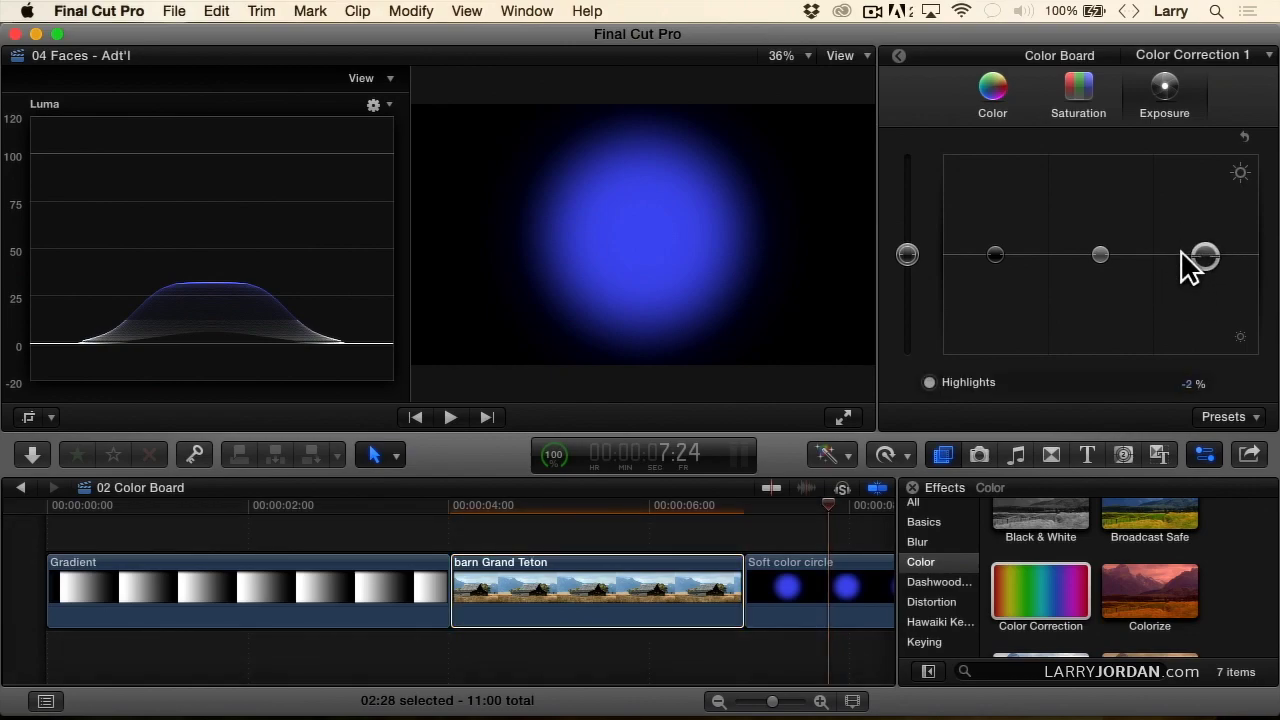
click(838, 580)
drag(1050, 584, 862, 590)
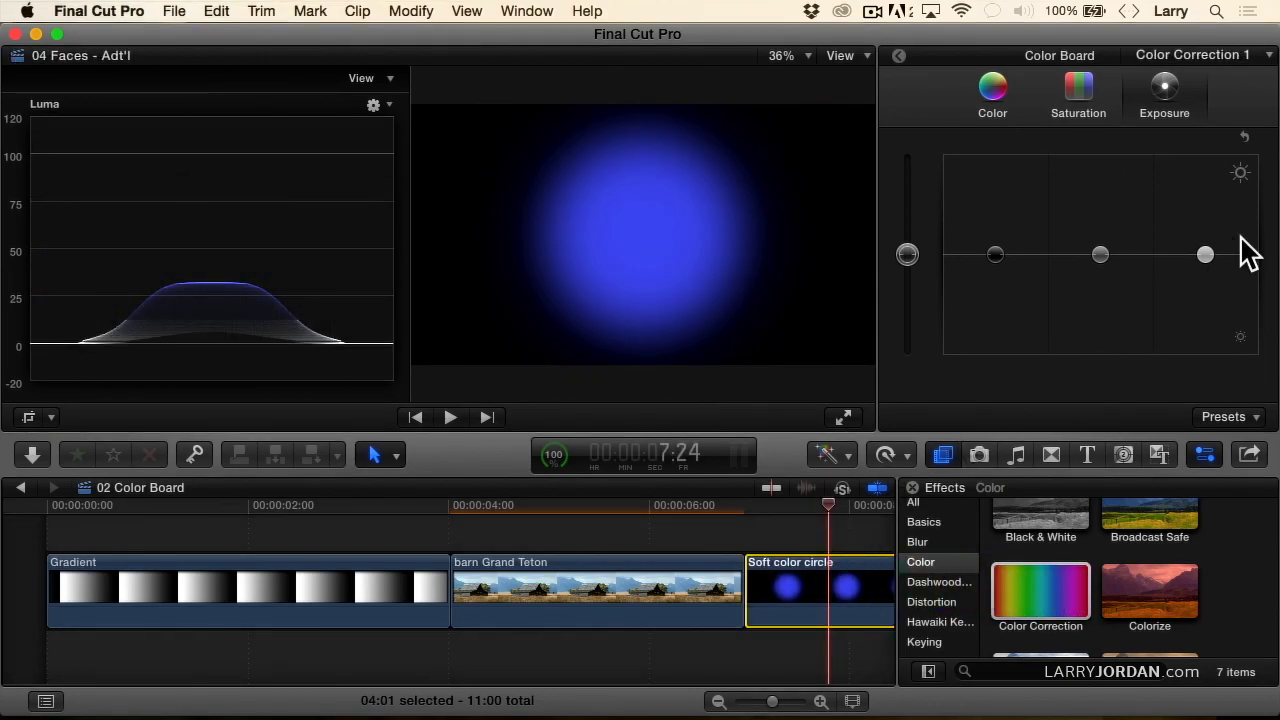
mouse_move(1206, 254)
mouse_down()
mouse_move(1206, 176)
mouse_move(1206, 298)
mouse_move(1206, 244)
mouse_up()
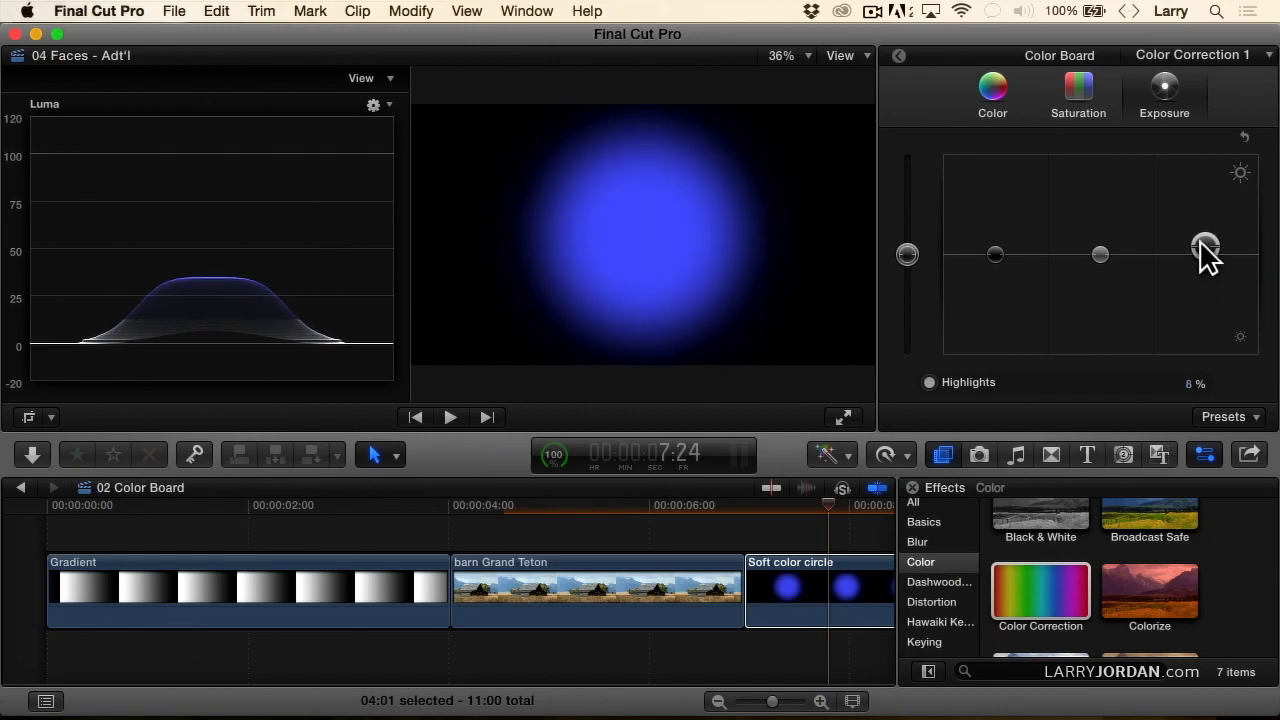
Switch scopes to Vectorscope + Luma, then adjust the blue circle's Highlights (24%) and Shadows (-34%).
click(368, 78)
click(420, 142)
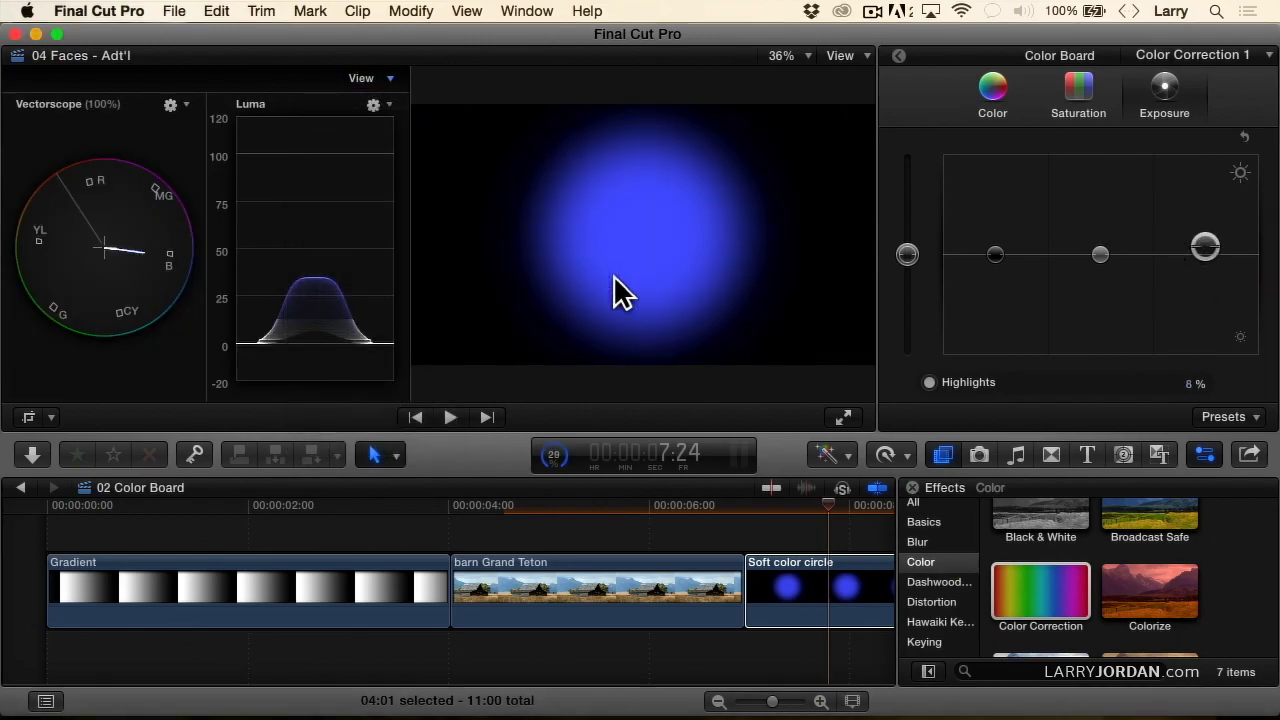
mouse_move(1201, 244)
mouse_down()
mouse_move(1212, 212)
mouse_move(1215, 340)
mouse_move(1213, 190)
mouse_move(1220, 258)
mouse_up()
mouse_move(995, 262)
mouse_down()
mouse_move(1000, 300)
mouse_move(1006, 192)
mouse_move(1008, 252)
mouse_up()
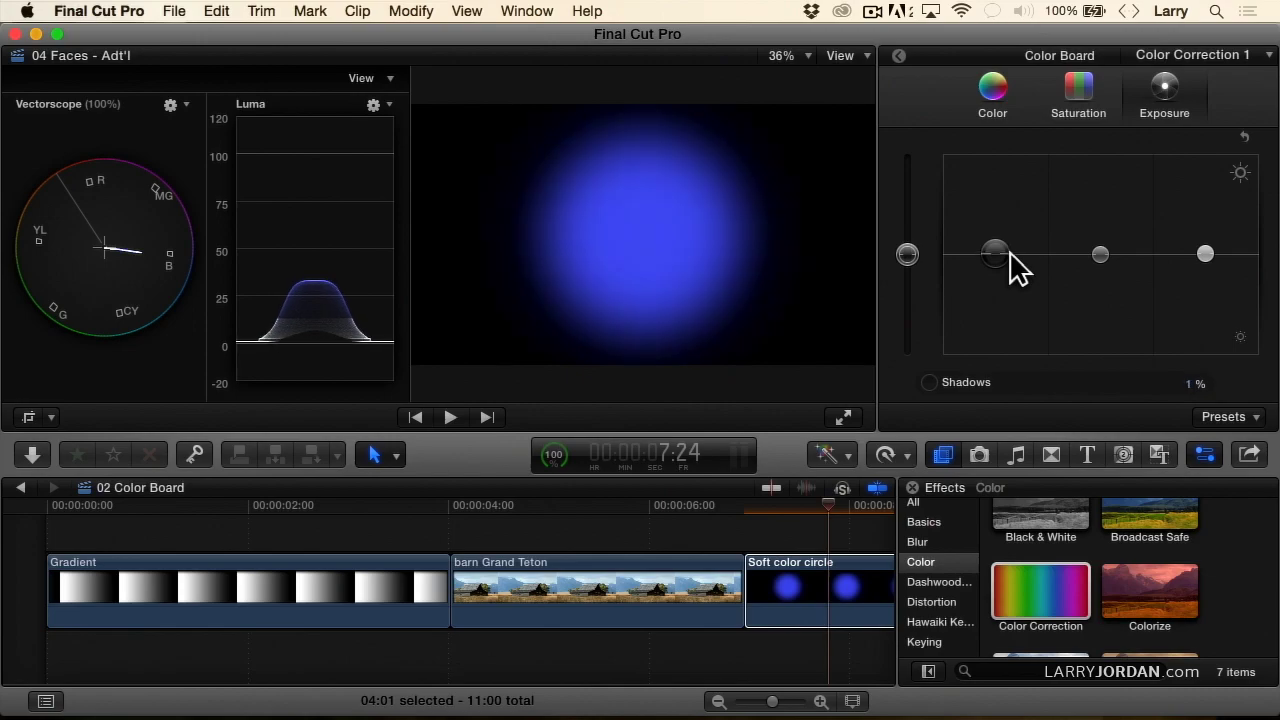